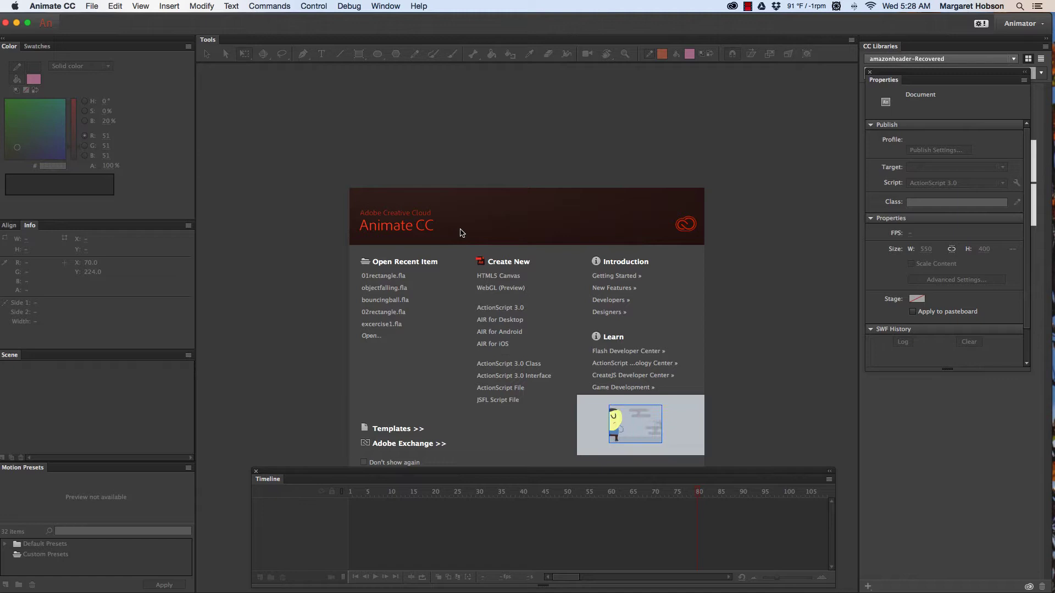
# Step: Create a new ActionScript 3.0 document with the default 550 × 400 stage at 24 fps
pyautogui.click(91, 6)
pyautogui.click(94, 21)
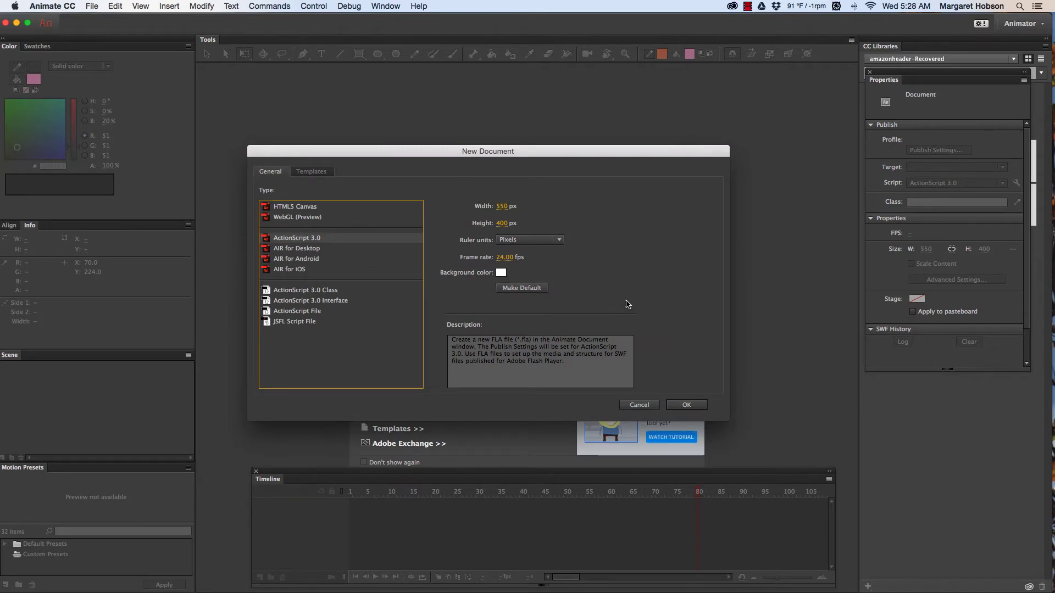
pyautogui.click(685, 405)
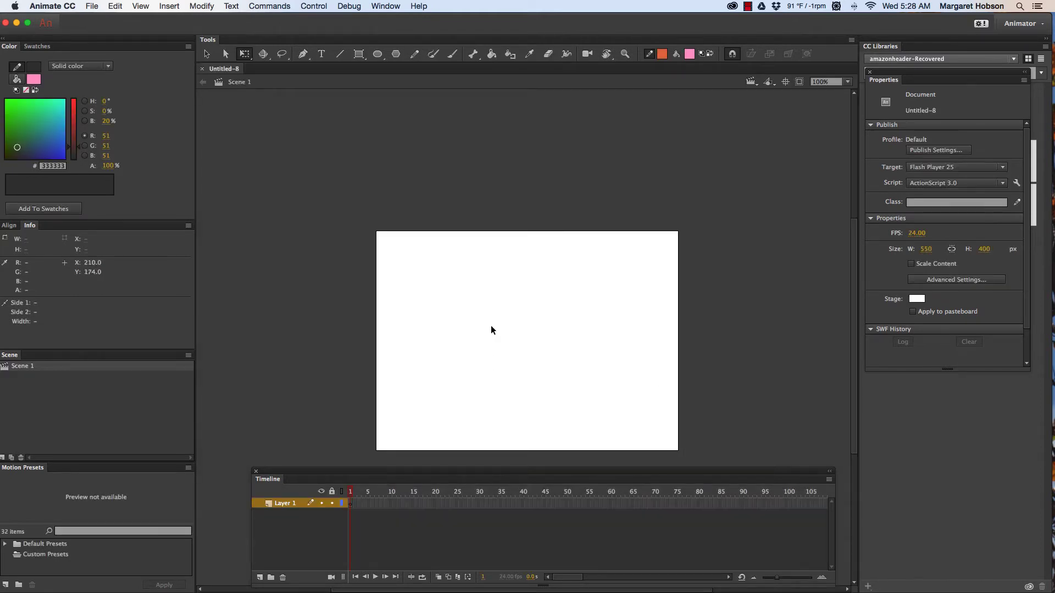
# Step: Show the Library, extend Layer 1 with frames to frame 100, and return the playhead to frame 1
pyautogui.press('super+l')
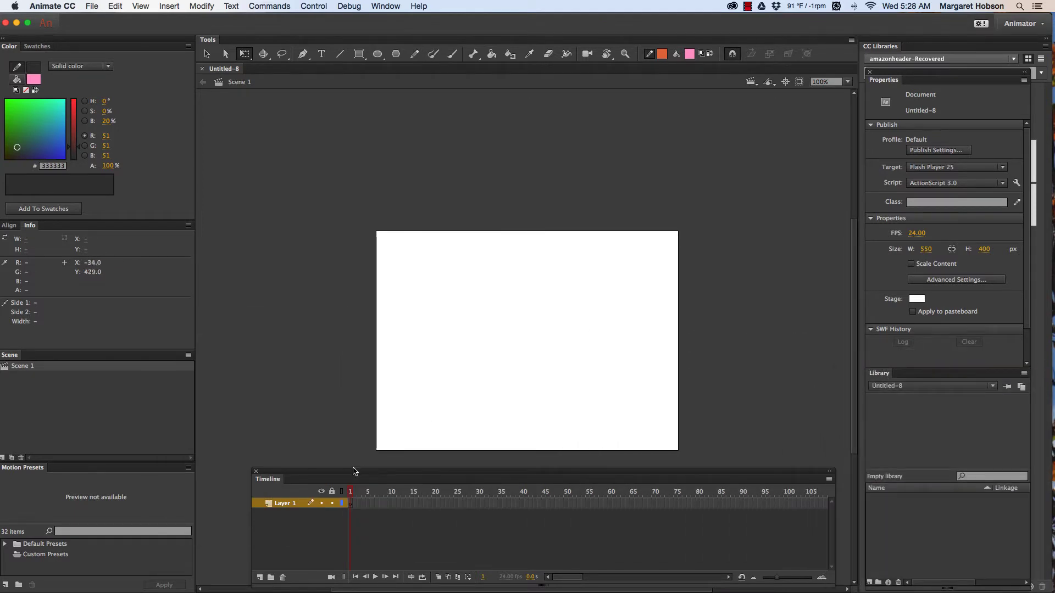
pyautogui.moveTo(353, 474); pyautogui.dragTo(304, 364)
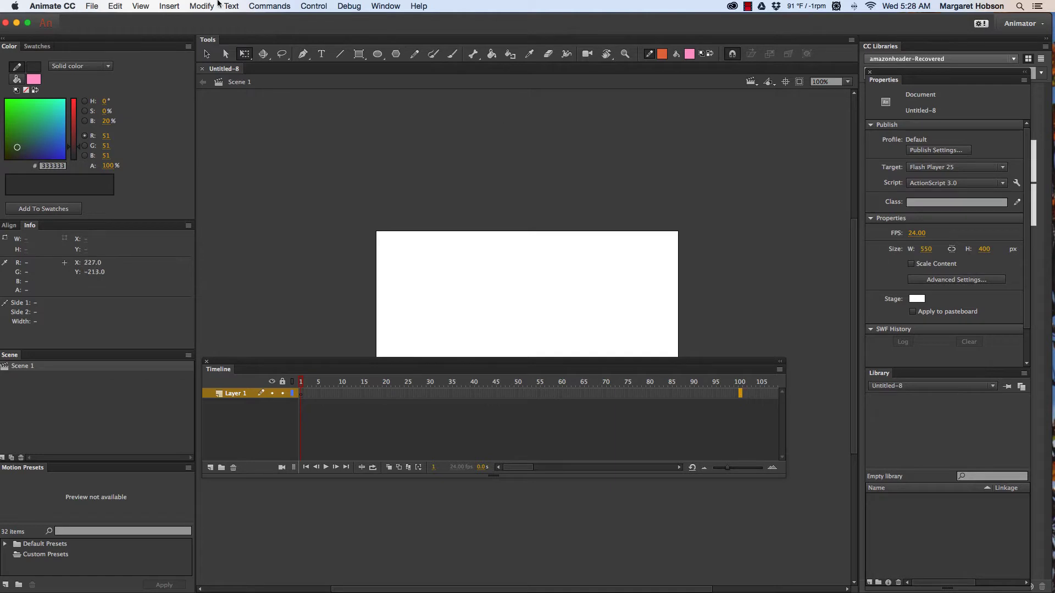
pyautogui.click(171, 7)
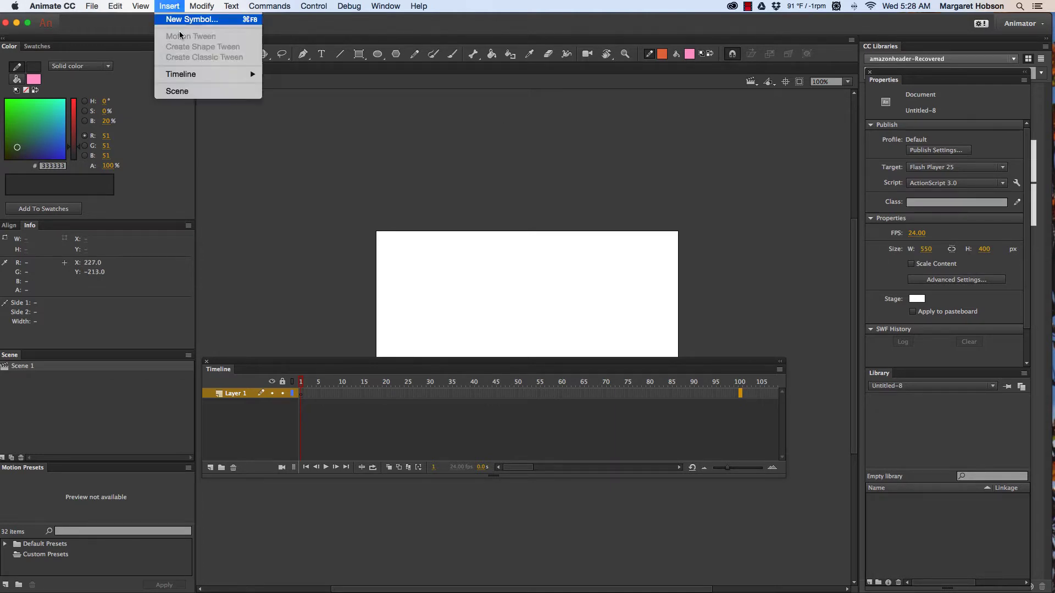
pyautogui.moveTo(192, 76)
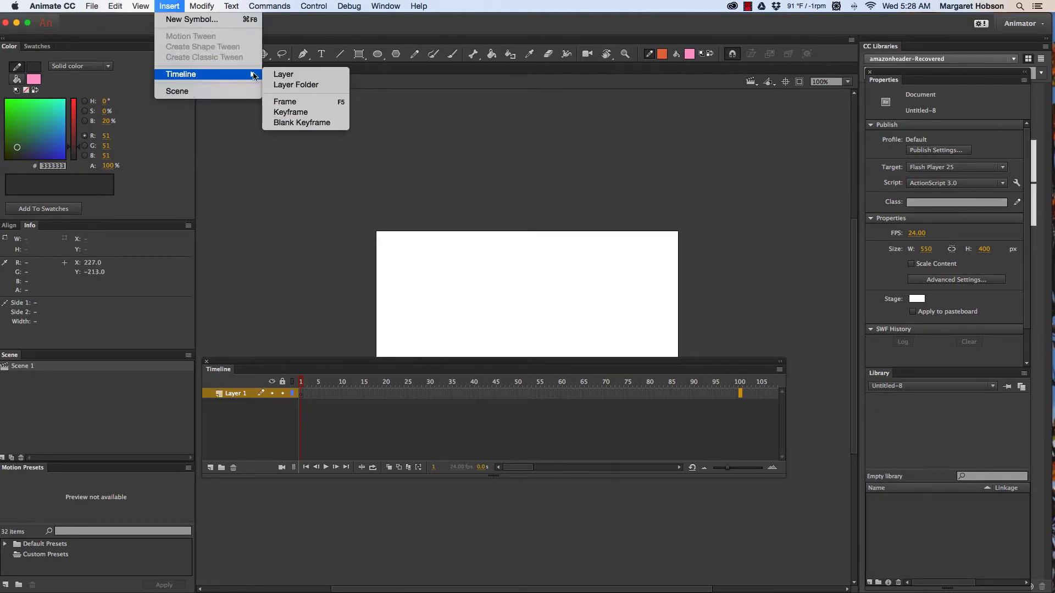
pyautogui.click(285, 101)
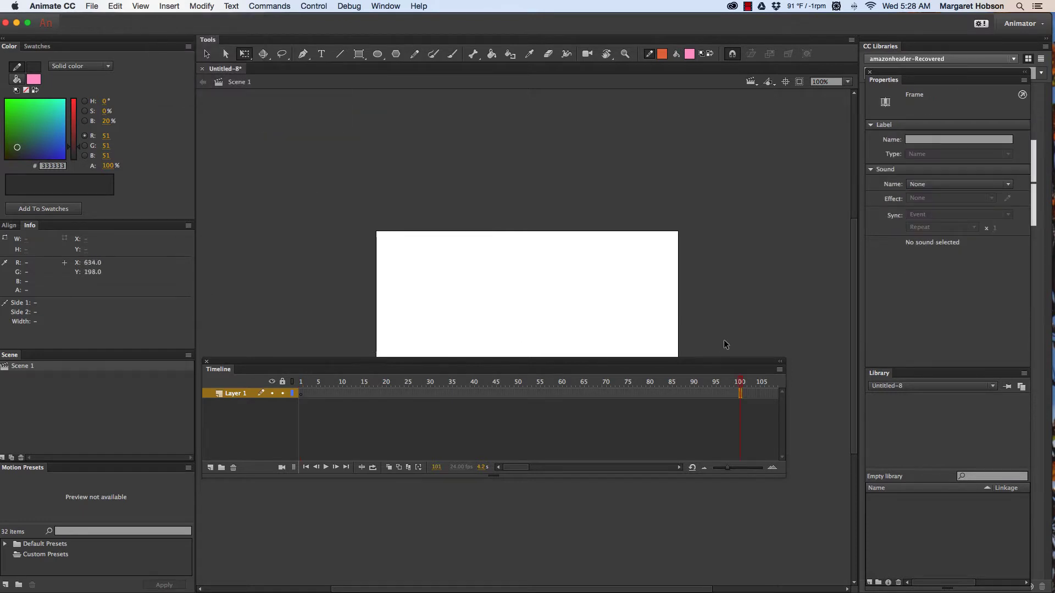
pyautogui.moveTo(741, 384); pyautogui.dragTo(404, 459)
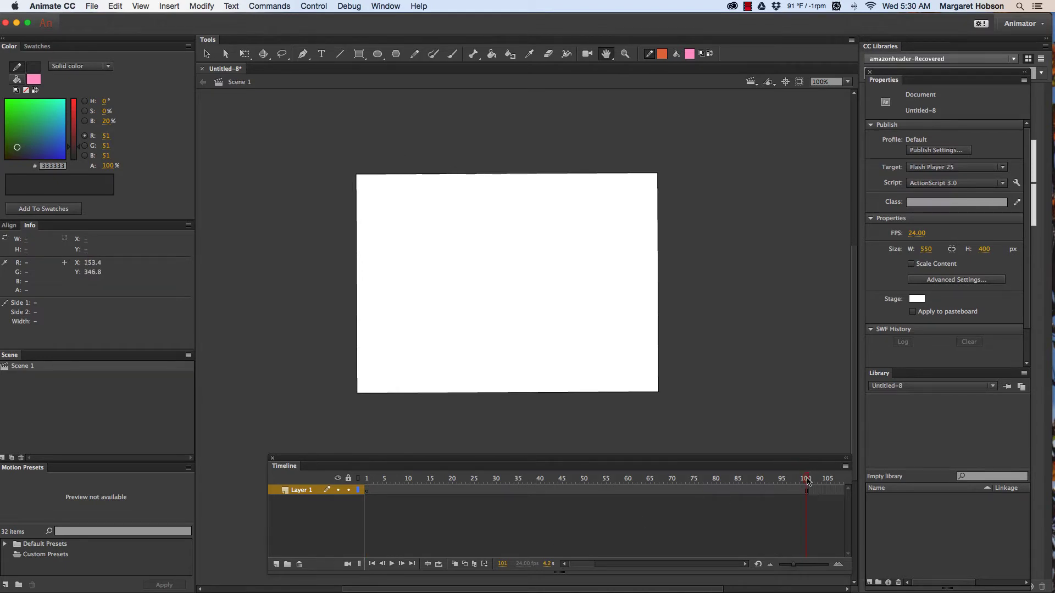
pyautogui.moveTo(807, 482); pyautogui.dragTo(369, 467)
# Step: Draw a pink circle with the Oval tool on the pasteboard left of the stage
pyautogui.click(376, 54)
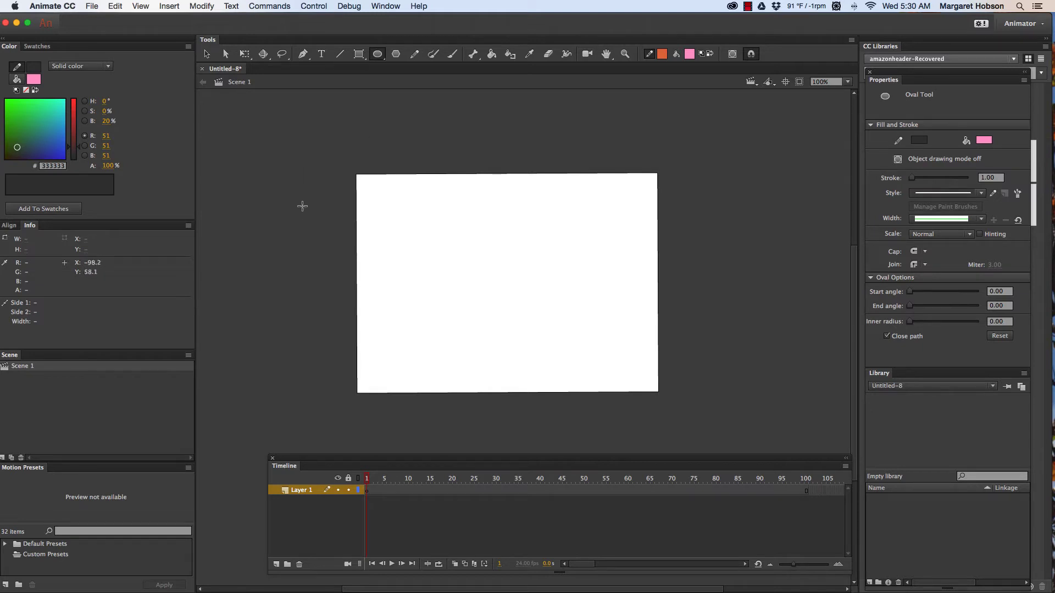
pyautogui.moveTo(302, 198); pyautogui.dragTo(342, 238)
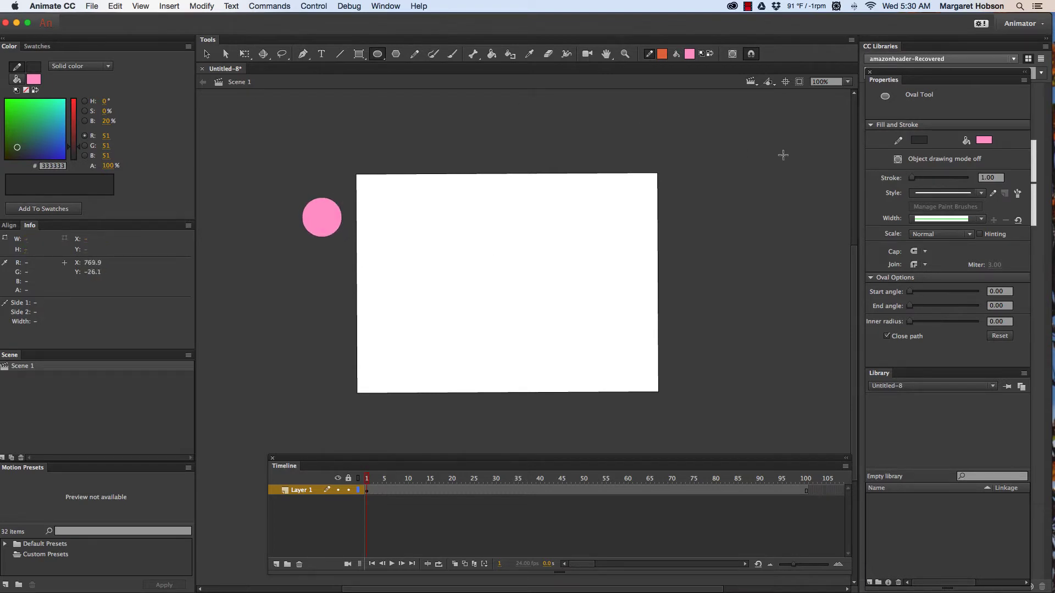
pyautogui.click(212, 57)
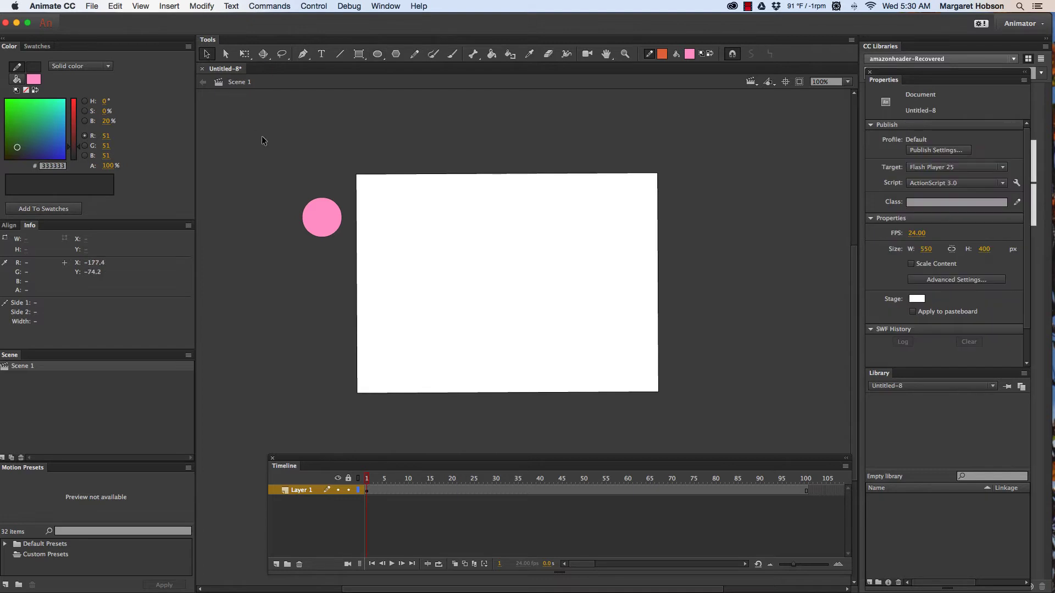
pyautogui.moveTo(318, 220); pyautogui.dragTo(309, 166)
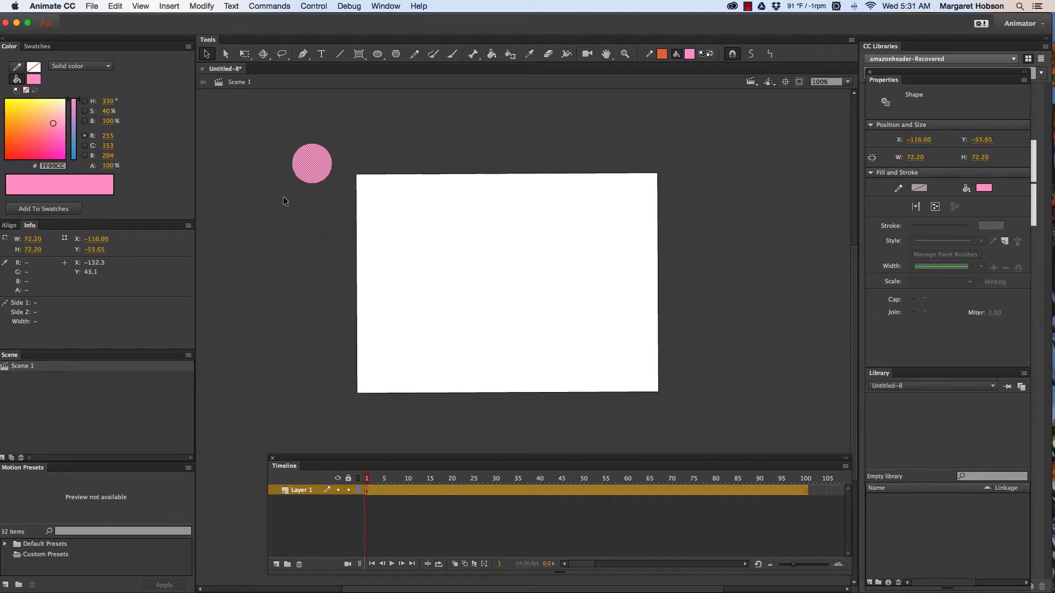
# Step: Delete the leftover outline strokes and reposition the pink circle beside the stage
pyautogui.moveTo(284, 201); pyautogui.dragTo(338, 255)
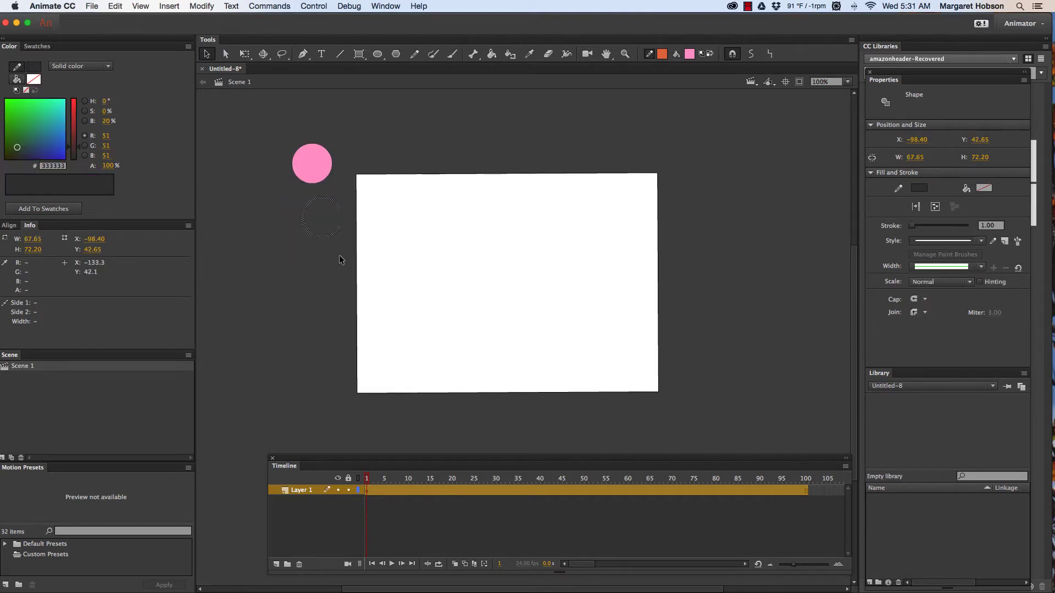
pyautogui.press('Delete')
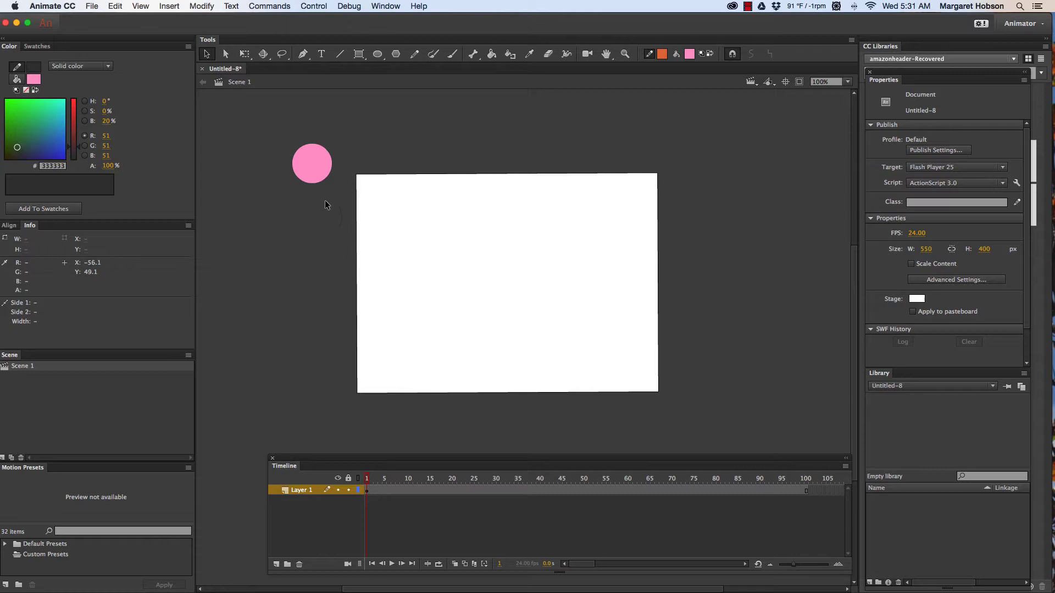
pyautogui.moveTo(324, 200); pyautogui.dragTo(353, 238)
pyautogui.press('Delete')
pyautogui.click(307, 166)
pyautogui.moveTo(306, 166)
pyautogui.mouseDown()
pyautogui.moveTo(313, 247)
pyautogui.moveTo(319, 237)
pyautogui.mouseUp()
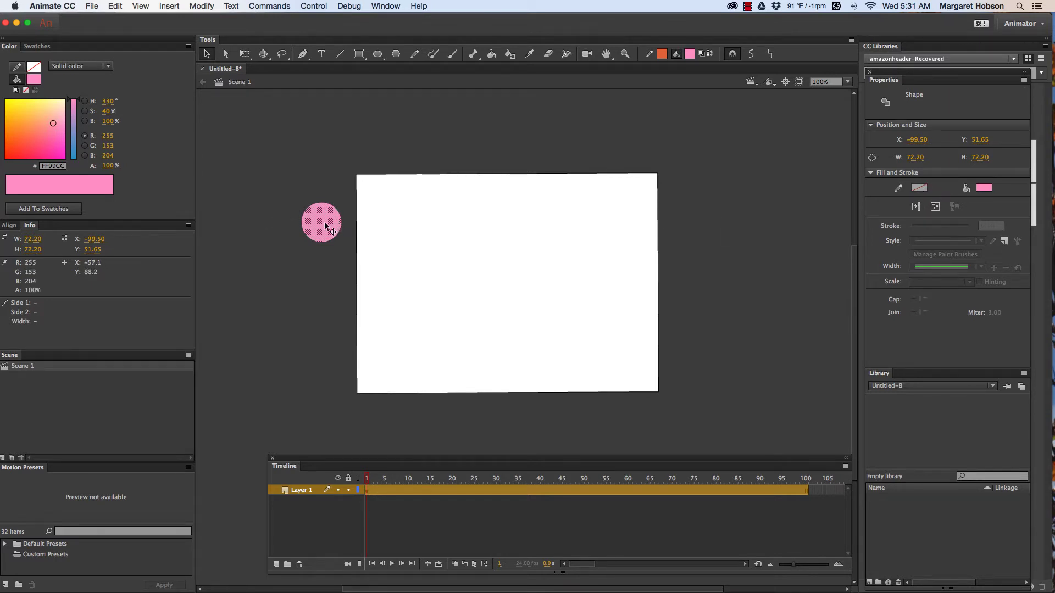
pyautogui.moveTo(322, 221); pyautogui.dragTo(322, 210)
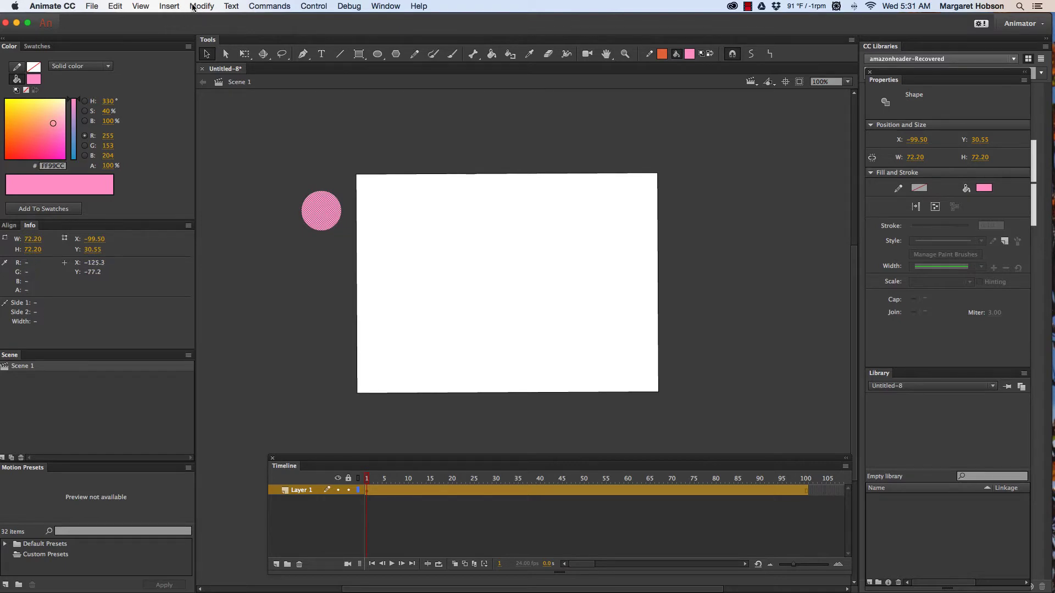
# Step: Convert the circle into a Graphic symbol named 'pinkball'
pyautogui.click(195, 6)
pyautogui.click(201, 39)
pyautogui.click(116, 64)
pyautogui.tripleClick(116, 63)
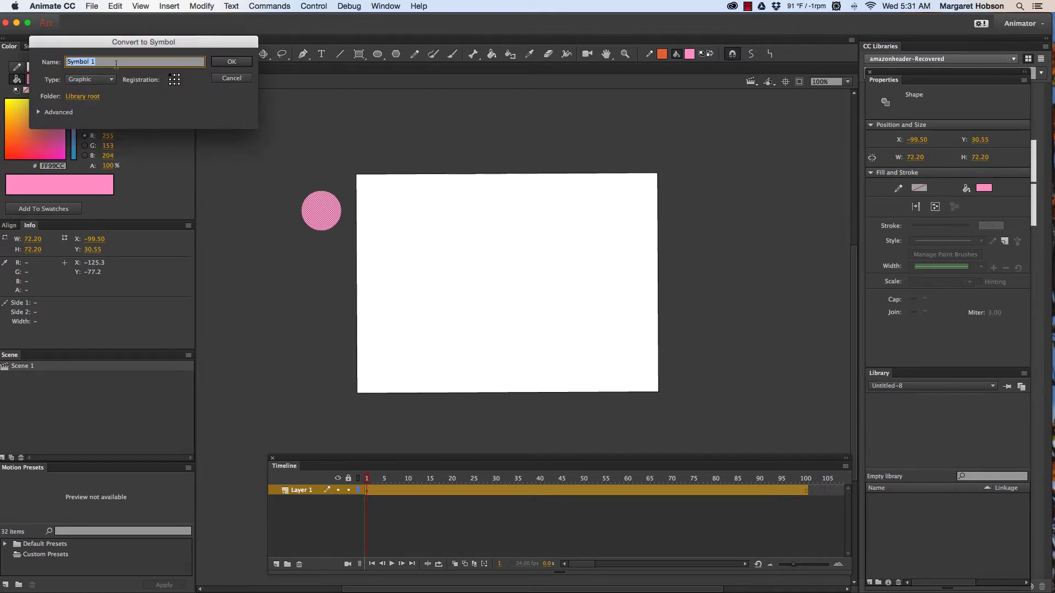
pyautogui.write('pinkball')
pyautogui.click(112, 80)
pyautogui.click(90, 115)
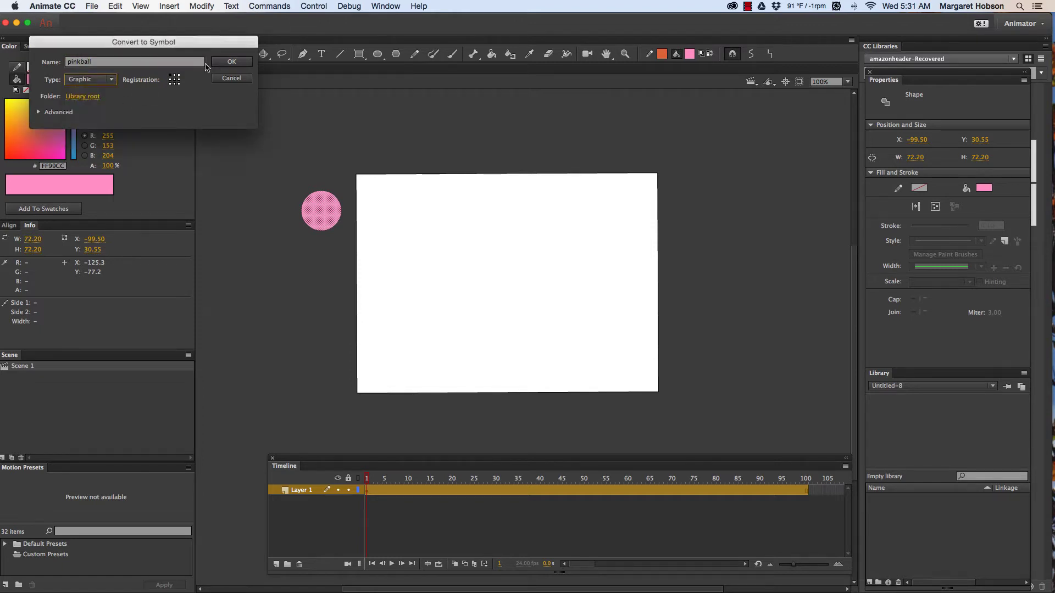
pyautogui.click(231, 62)
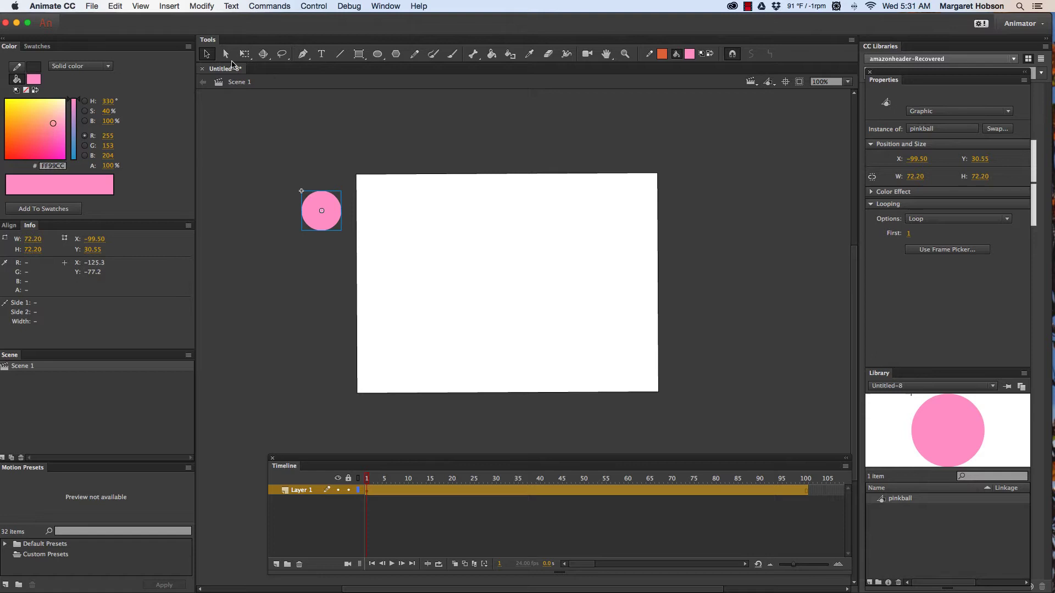
# Step: Add a motion tween to the pinkball instance across Layer 1's 100 frames
pyautogui.click(167, 5)
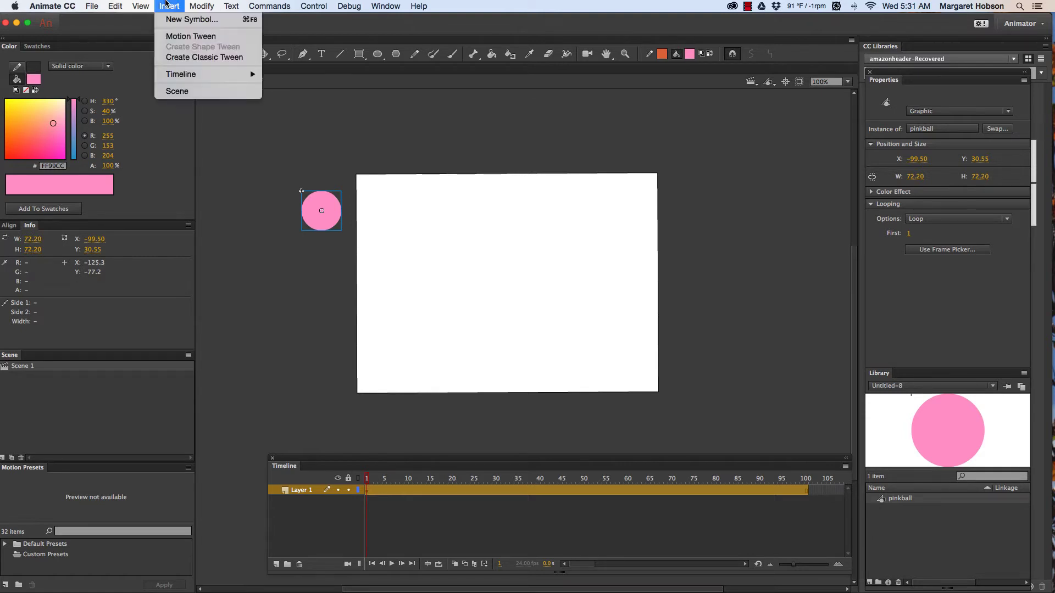
pyautogui.click(174, 37)
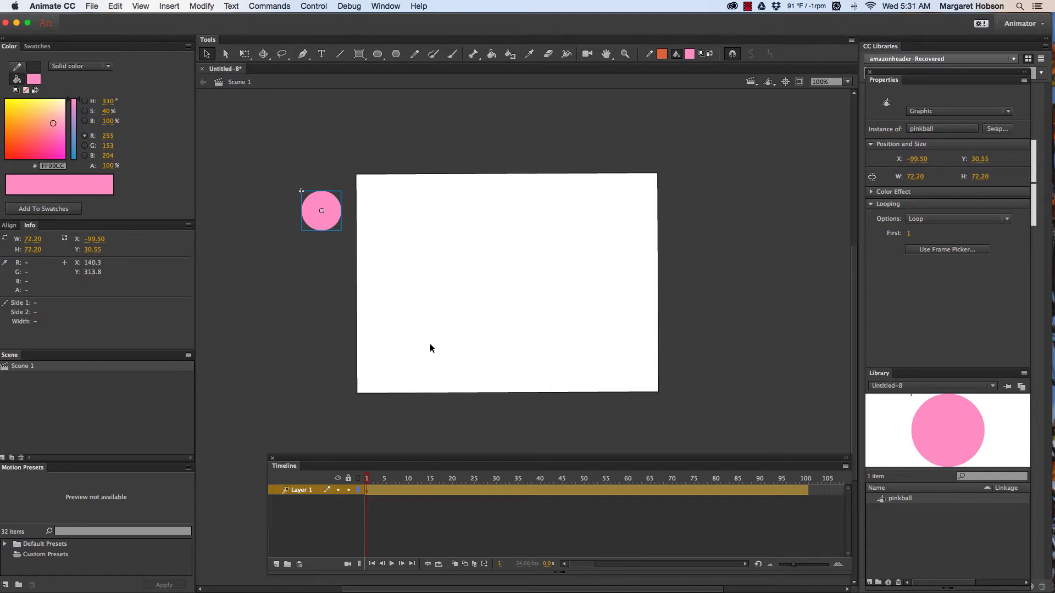
pyautogui.moveTo(368, 481); pyautogui.dragTo(420, 479)
# Step: Place the ball down on the stage at frame 13 and up-right at frame 23
pyautogui.click(323, 217)
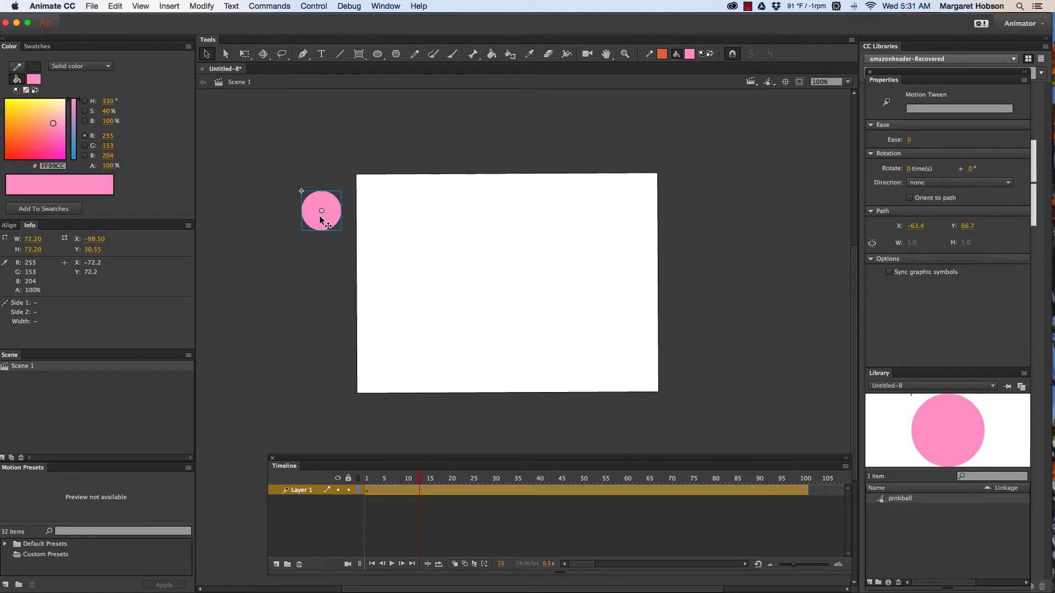
pyautogui.moveTo(322, 220); pyautogui.dragTo(415, 353)
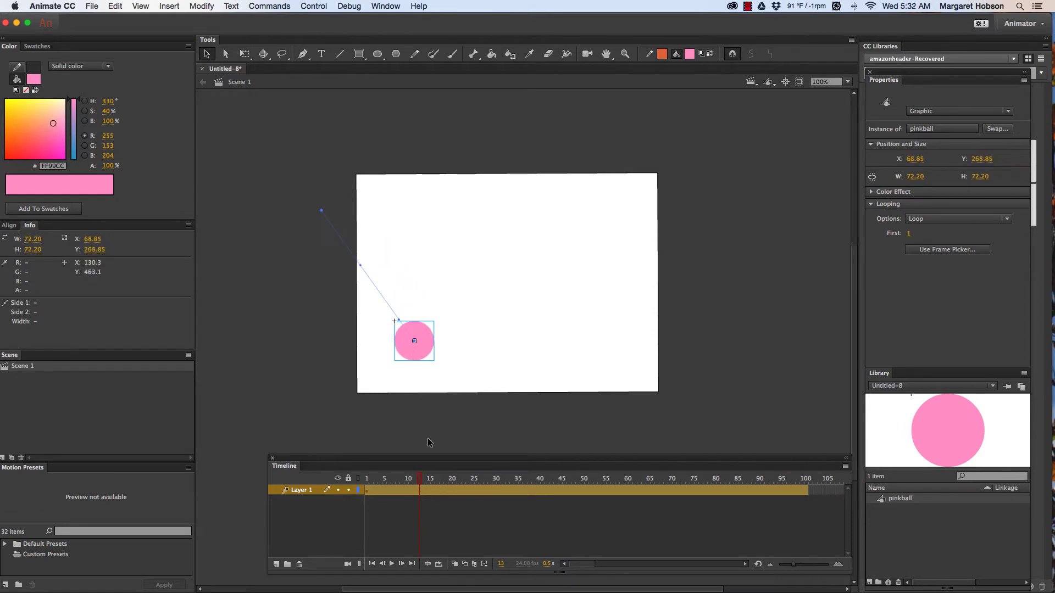
pyautogui.click(419, 486)
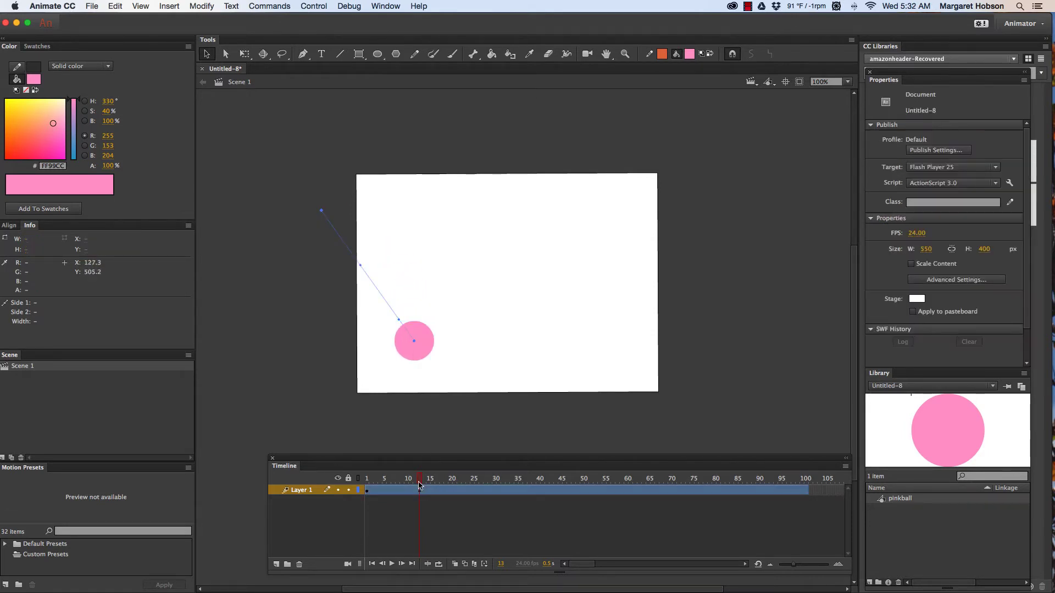
pyautogui.moveTo(420, 485); pyautogui.dragTo(463, 486)
pyautogui.moveTo(419, 332); pyautogui.dragTo(439, 306)
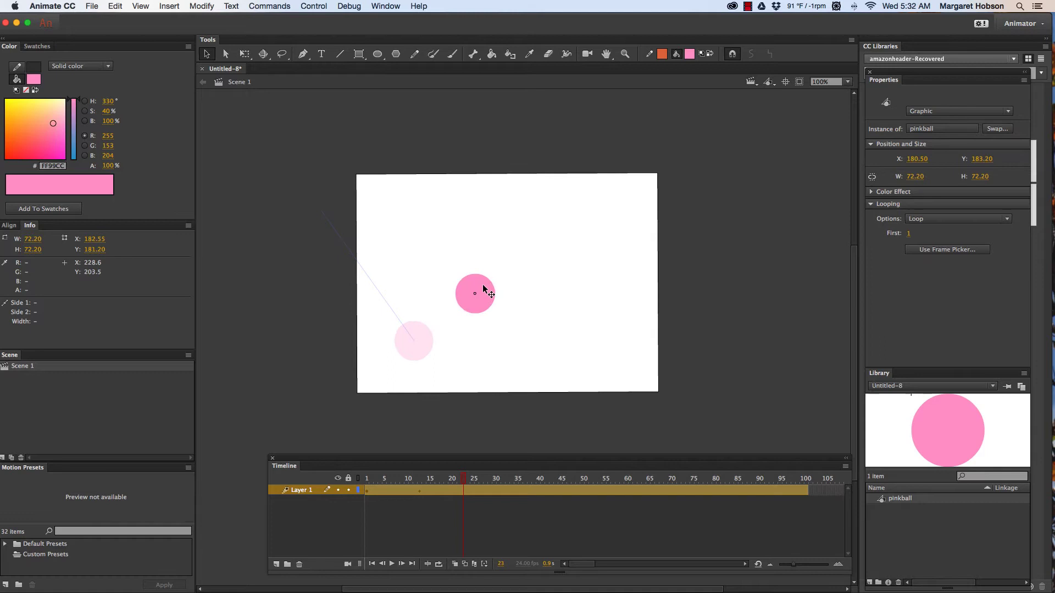
pyautogui.moveTo(491, 286); pyautogui.dragTo(496, 285)
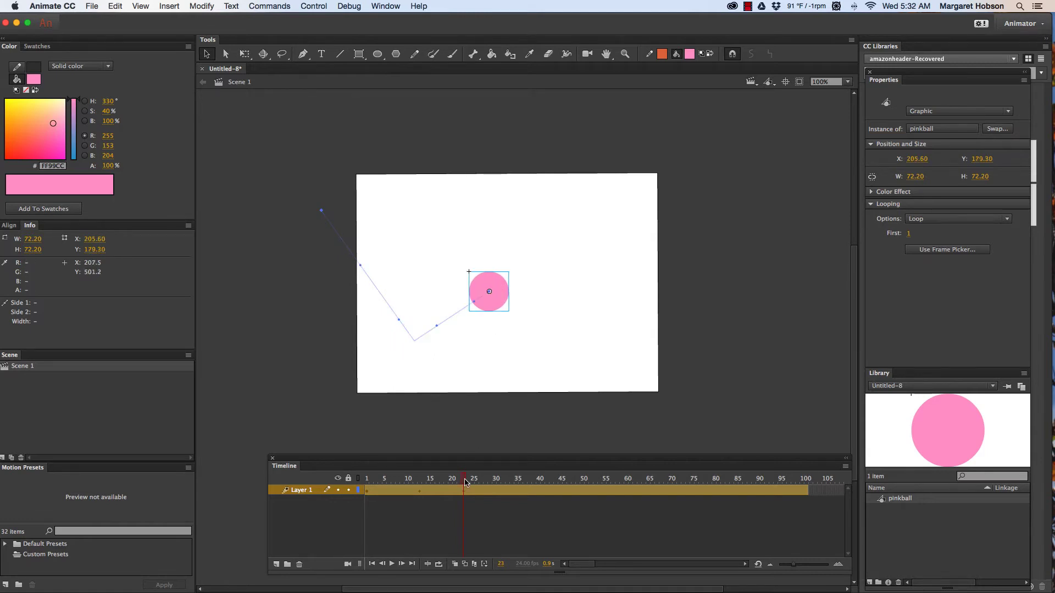
# Step: Set the ball's positions at frames 33, 43 and 53, ending past the stage's right edge
pyautogui.click(465, 480)
pyautogui.moveTo(464, 481); pyautogui.dragTo(508, 479)
pyautogui.click(500, 304)
pyautogui.moveTo(492, 294); pyautogui.dragTo(569, 331)
pyautogui.moveTo(509, 479); pyautogui.dragTo(554, 478)
pyautogui.click(563, 345)
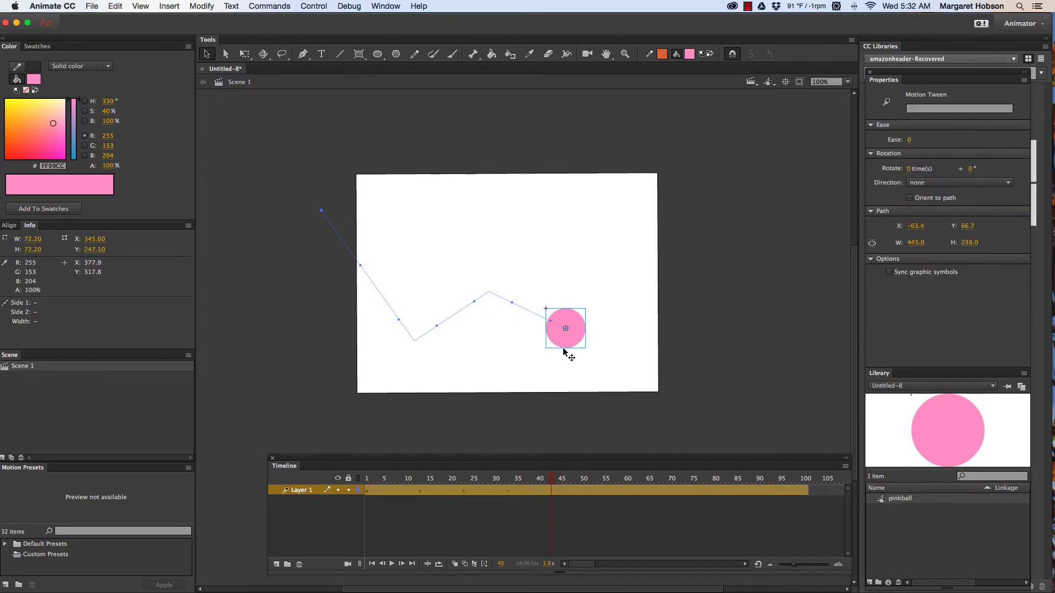
pyautogui.moveTo(577, 320); pyautogui.dragTo(657, 281)
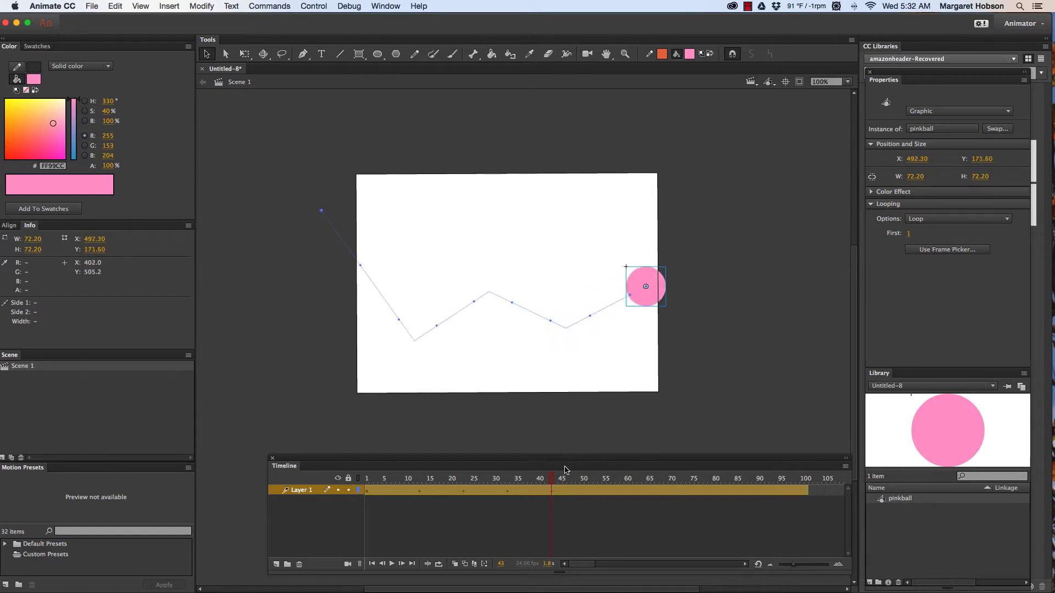
pyautogui.moveTo(552, 478); pyautogui.dragTo(598, 478)
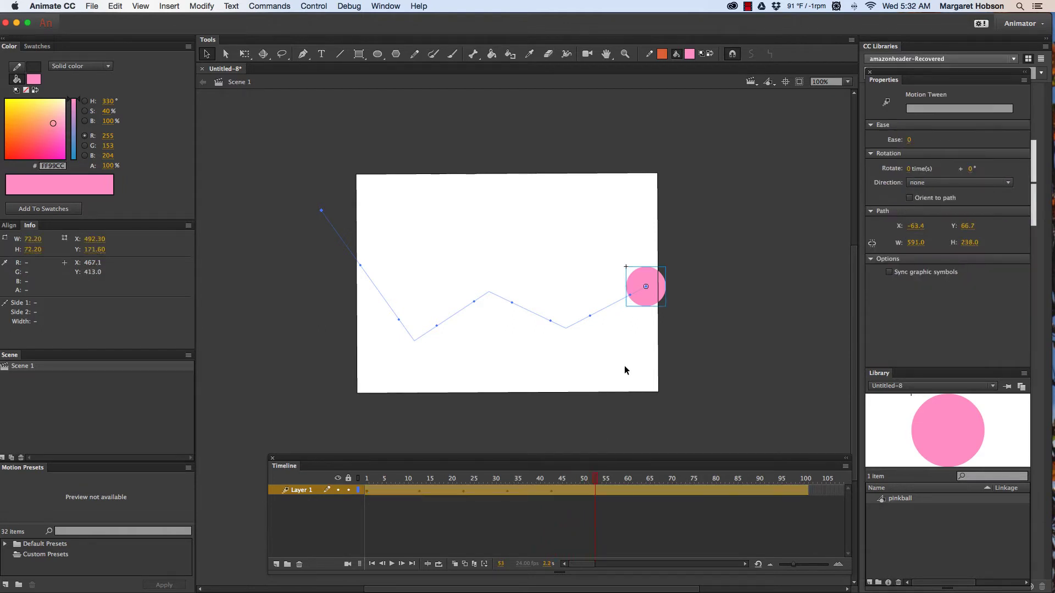
pyautogui.moveTo(654, 285); pyautogui.dragTo(715, 327)
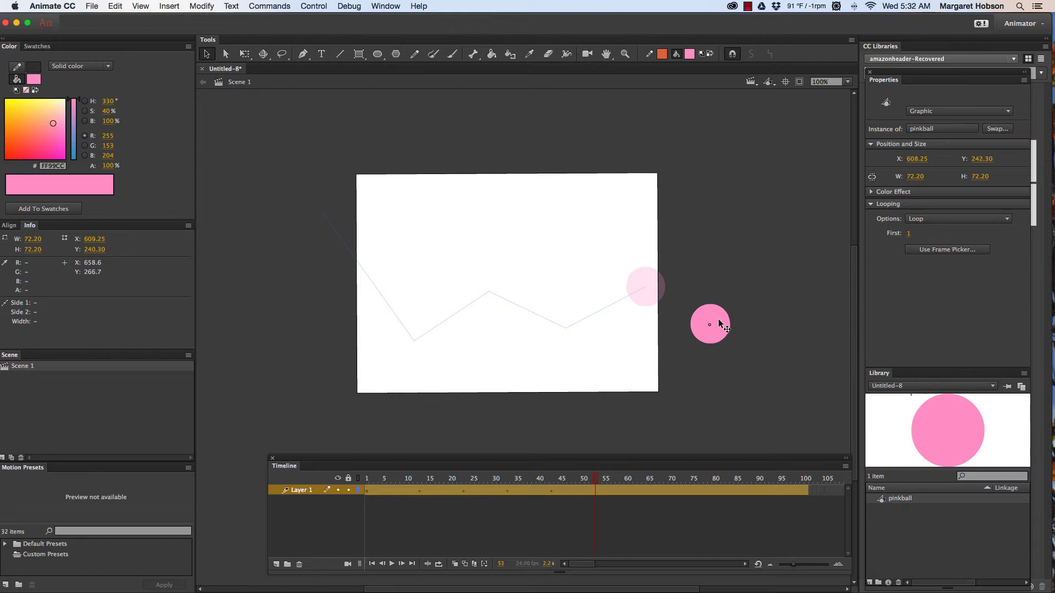
# Step: Set the ball's return bounce positions at frames 63 and 73, moving back leftward
pyautogui.moveTo(721, 320); pyautogui.dragTo(721, 320)
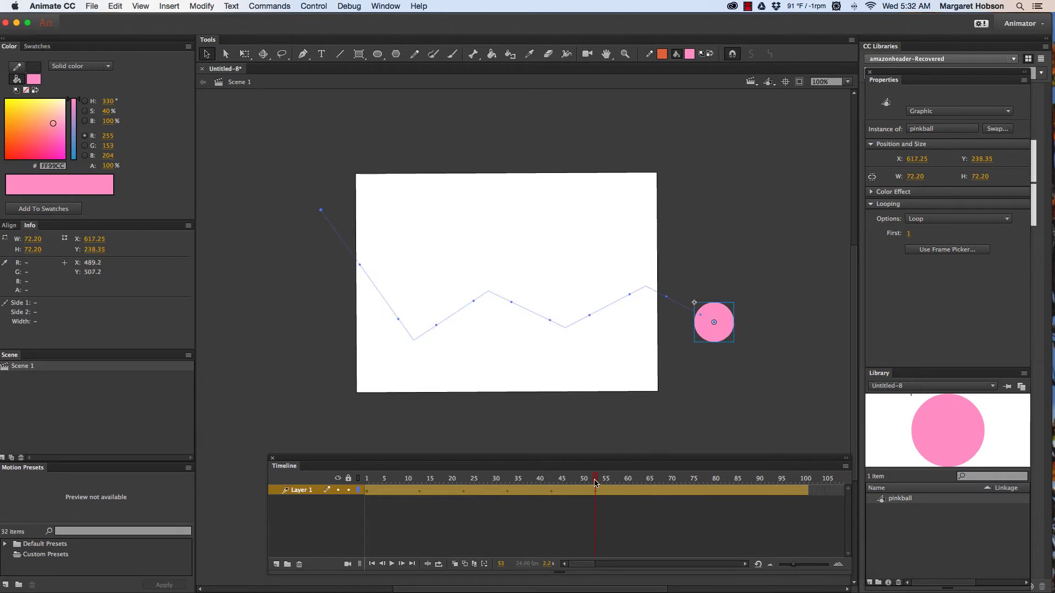
pyautogui.moveTo(598, 481); pyautogui.dragTo(639, 481)
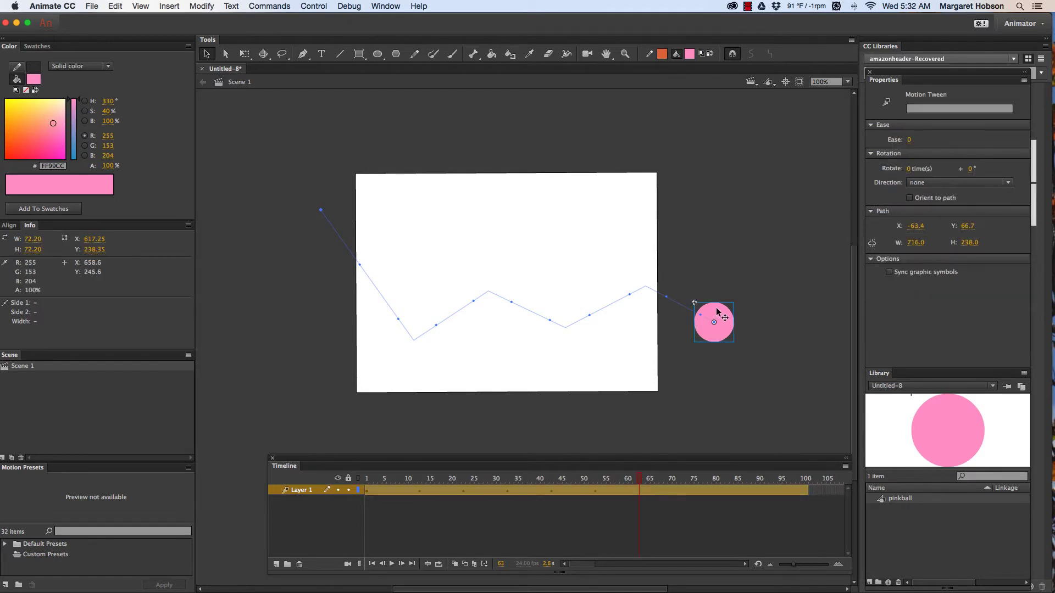
pyautogui.moveTo(713, 308); pyautogui.dragTo(568, 261)
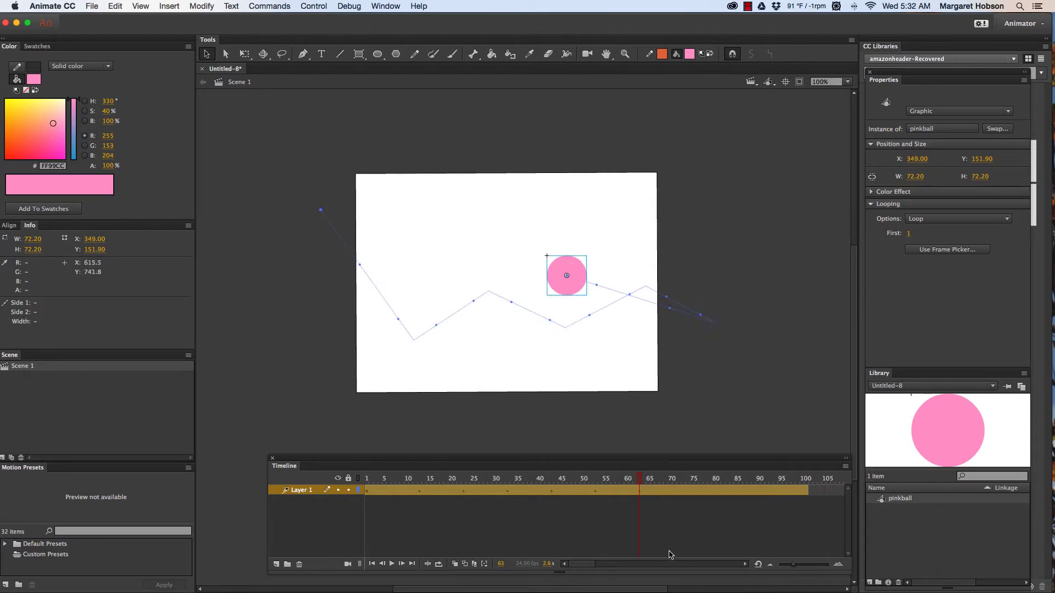
pyautogui.moveTo(640, 483); pyautogui.dragTo(684, 477)
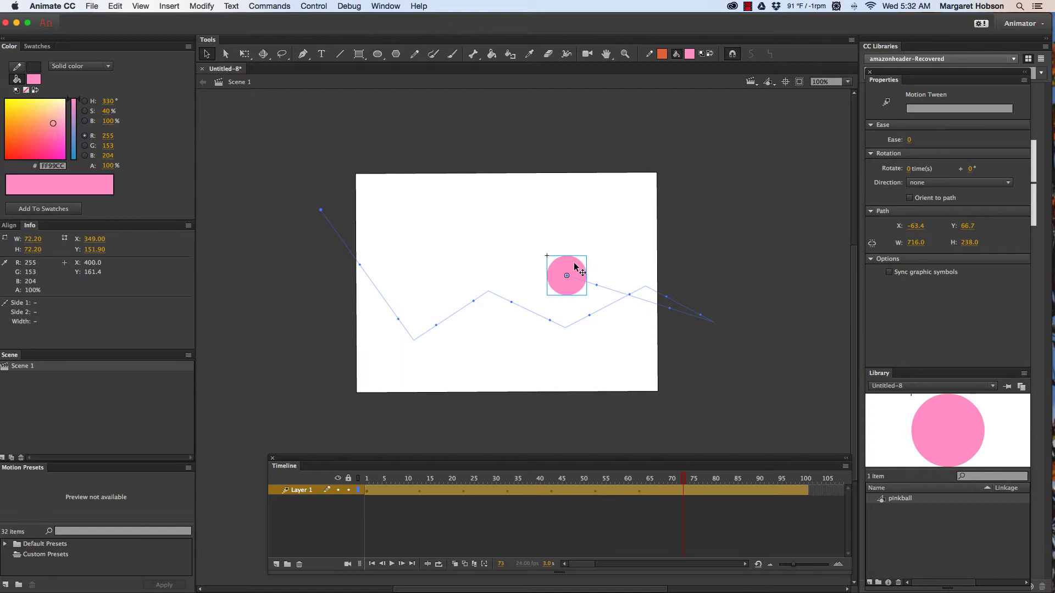
pyautogui.moveTo(573, 272); pyautogui.dragTo(496, 318)
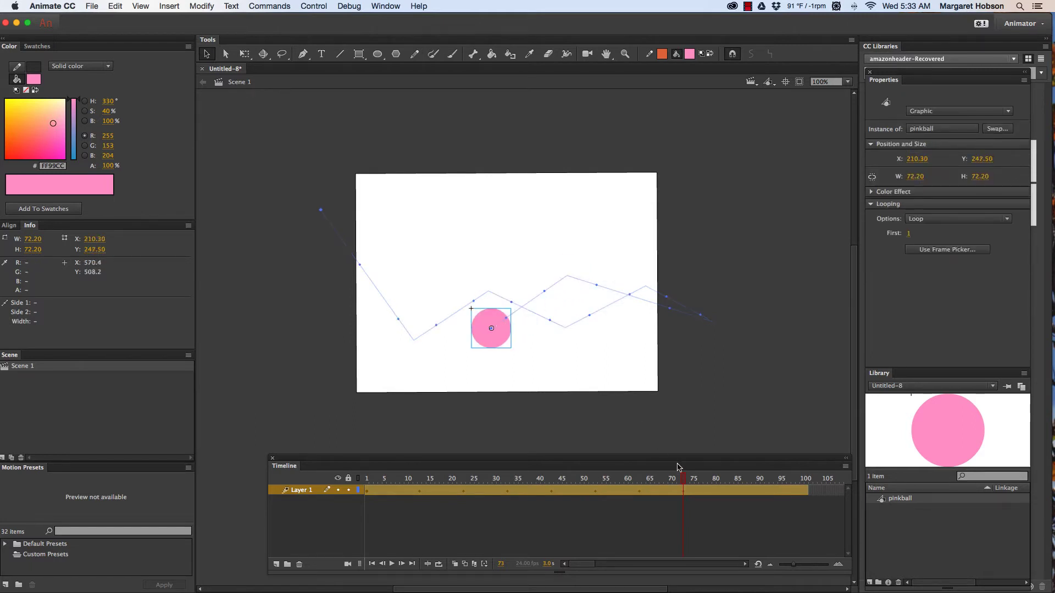
# Step: Set positions at frames 83, 93 and 101, ending above the stage's left edge
pyautogui.moveTo(685, 480); pyautogui.dragTo(726, 474)
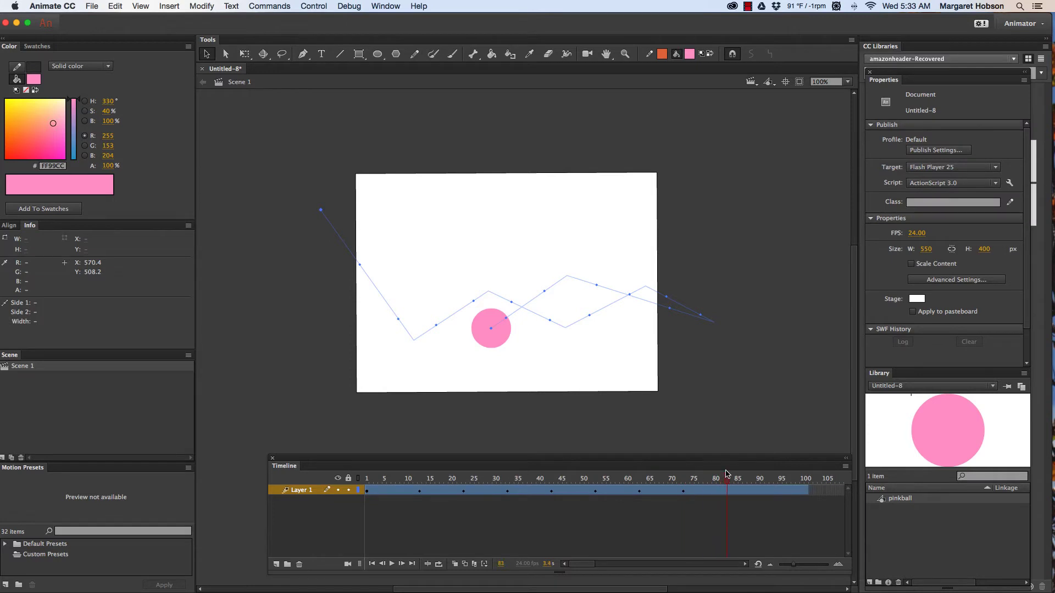
pyautogui.click(447, 301)
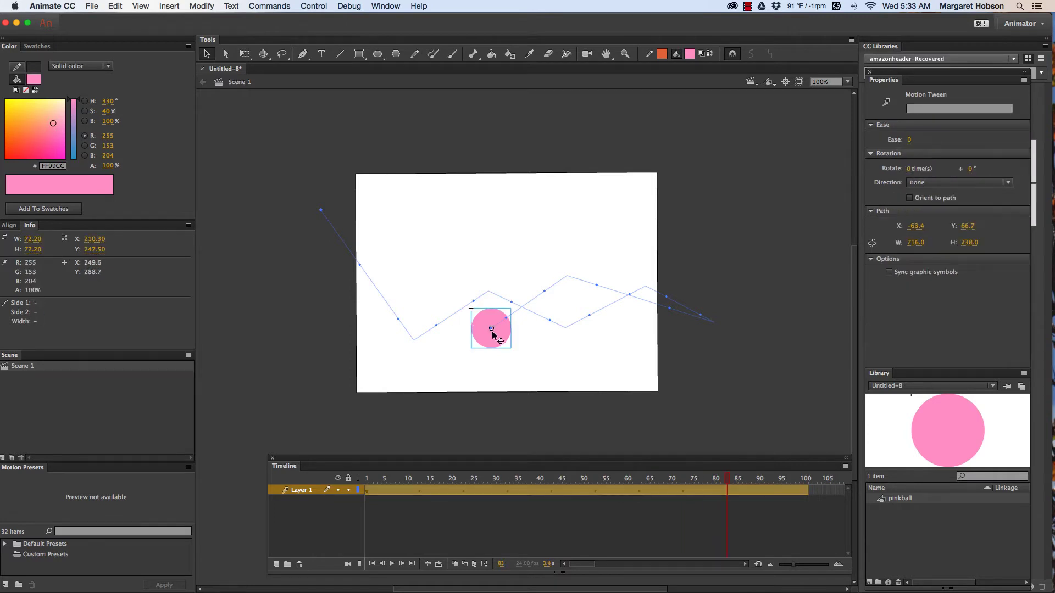
pyautogui.moveTo(492, 331); pyautogui.dragTo(412, 271)
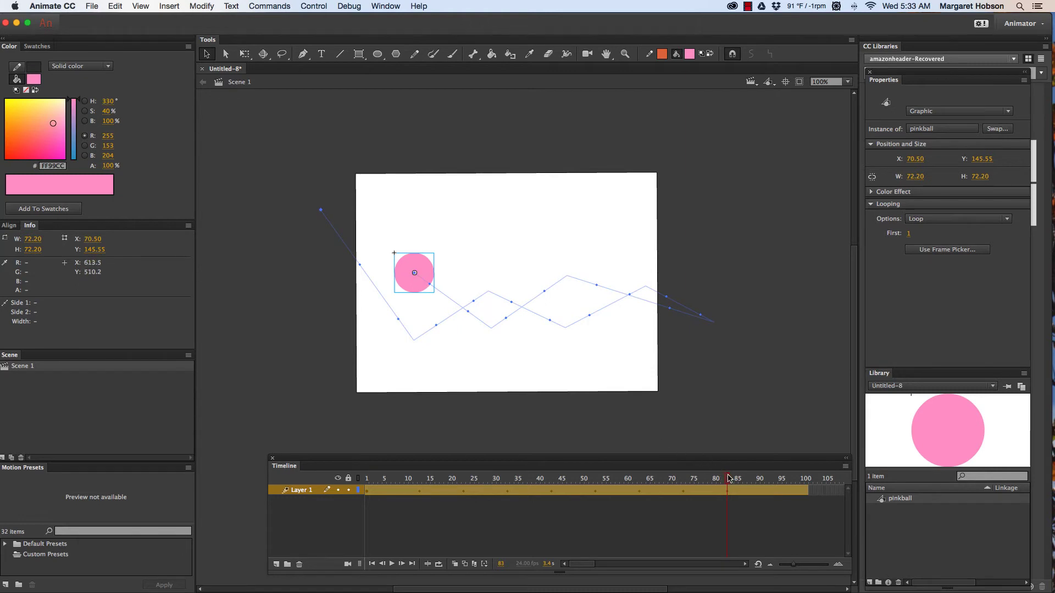
pyautogui.moveTo(729, 478); pyautogui.dragTo(769, 474)
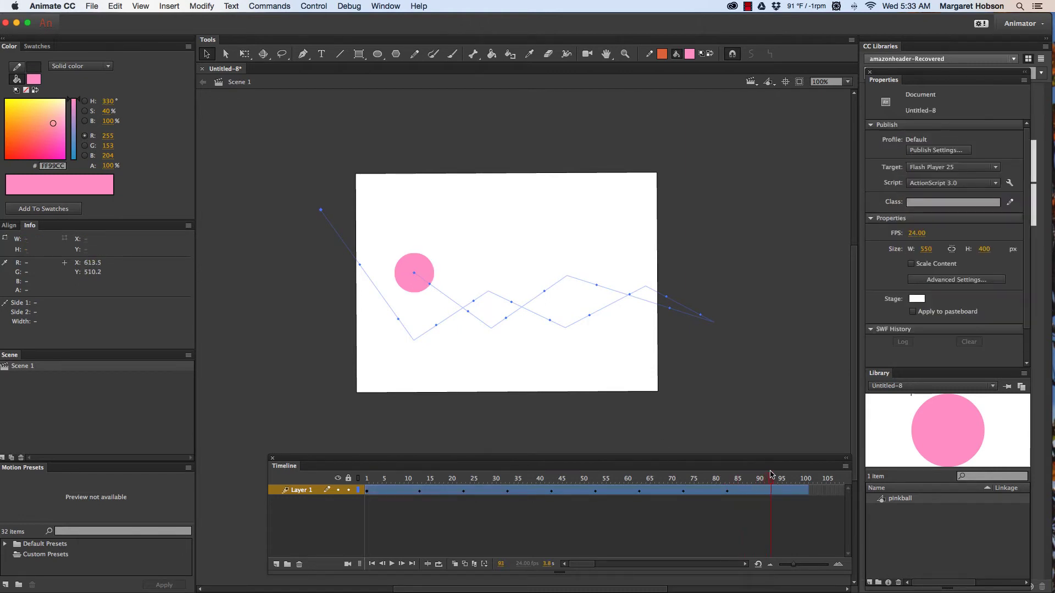
pyautogui.click(769, 490)
pyautogui.click(406, 268)
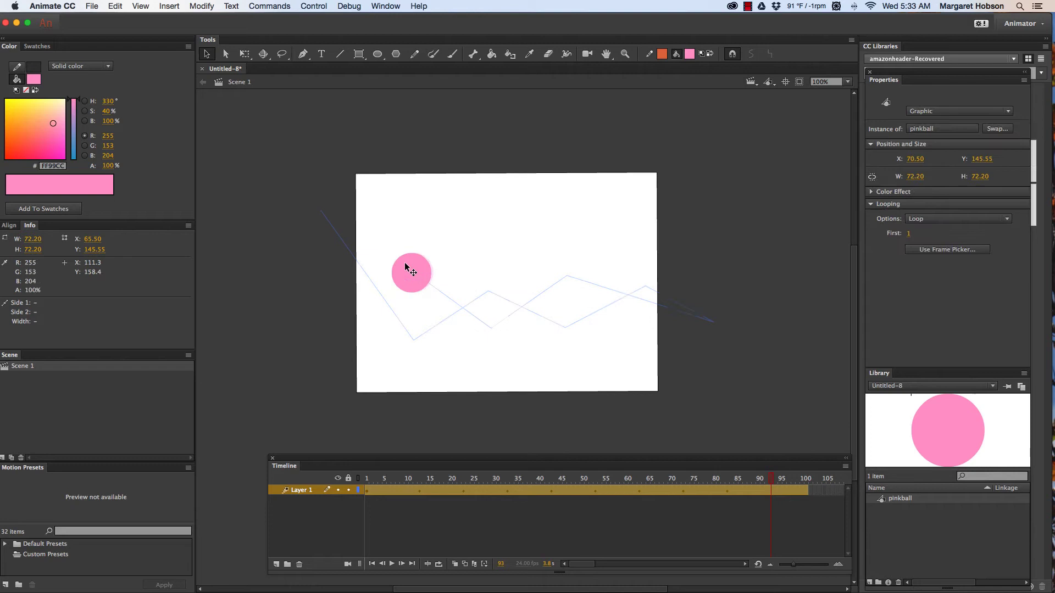
pyautogui.moveTo(407, 268); pyautogui.dragTo(325, 323)
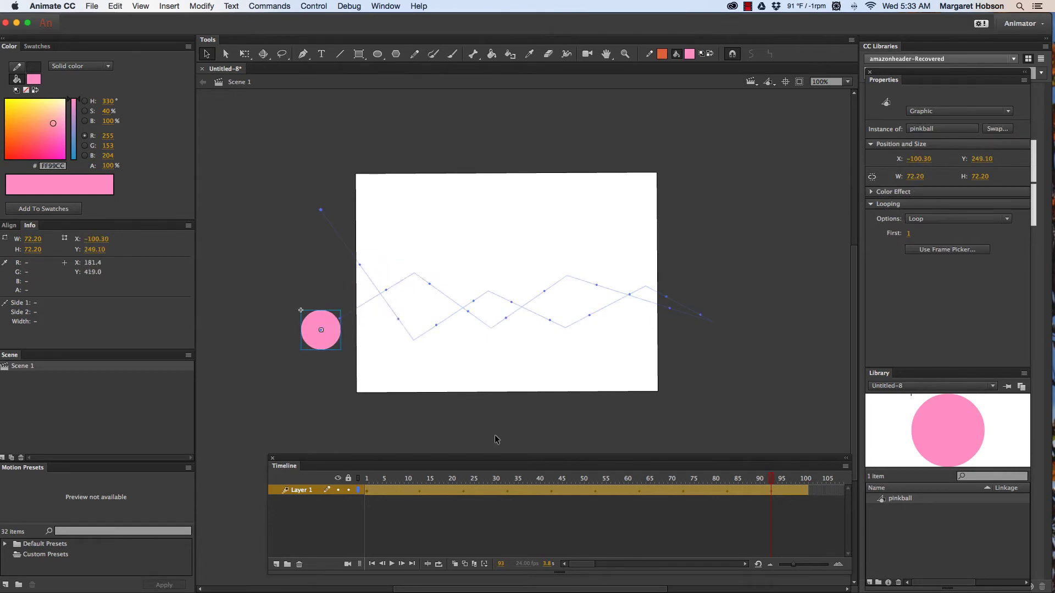
pyautogui.moveTo(773, 481); pyautogui.dragTo(806, 479)
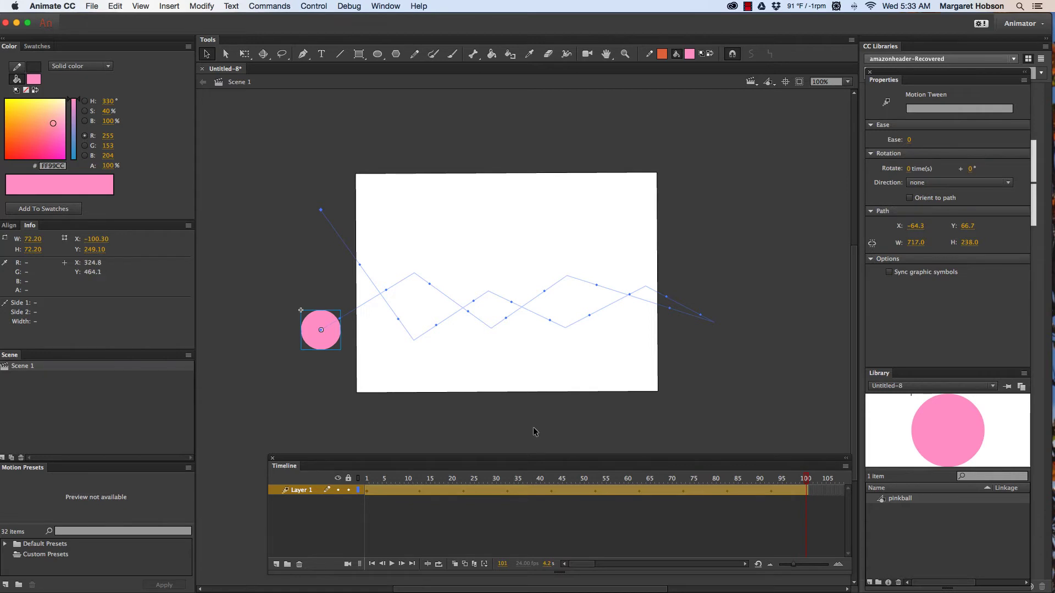
pyautogui.click(320, 317)
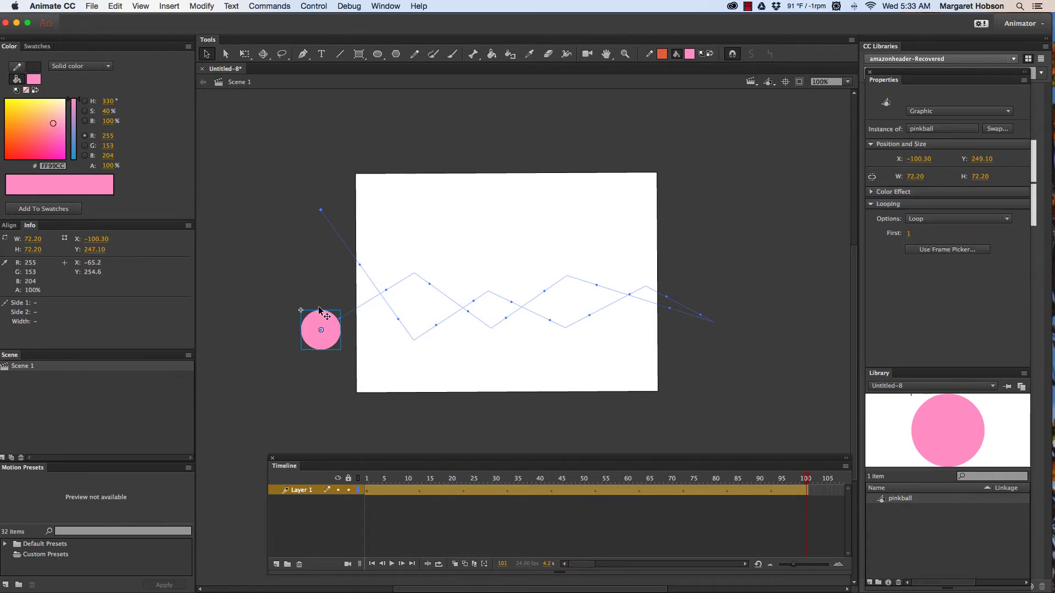
pyautogui.moveTo(320, 310); pyautogui.dragTo(304, 253)
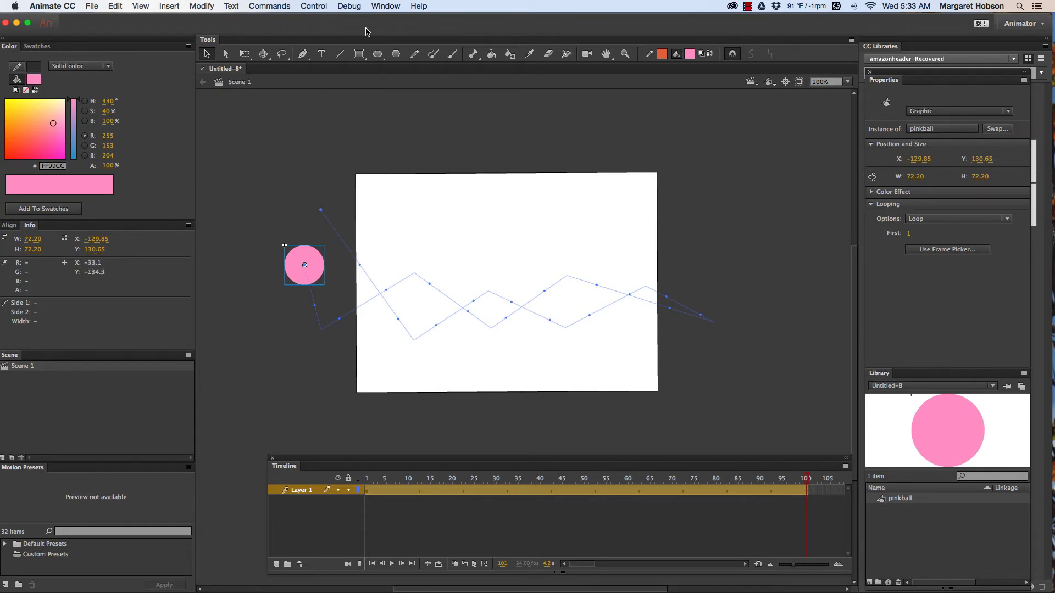
pyautogui.click(306, 5)
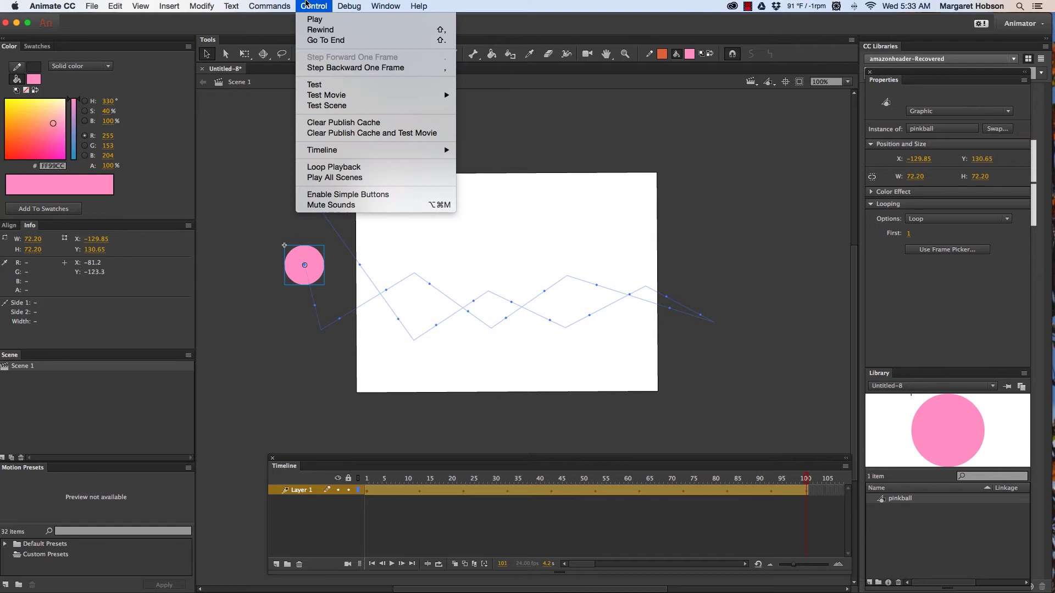
pyautogui.click(313, 30)
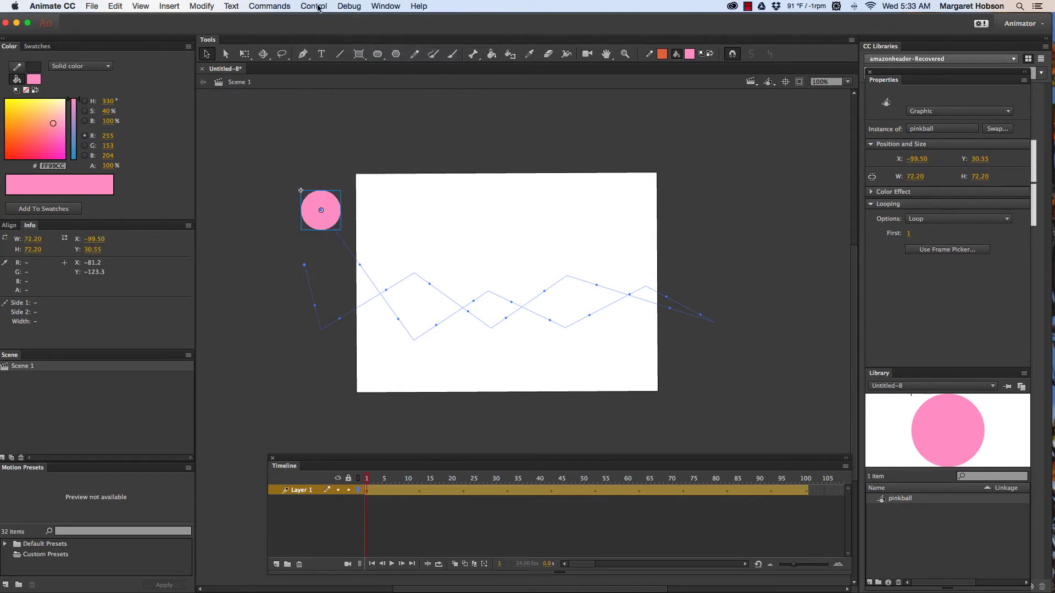
pyautogui.click(317, 6)
pyautogui.click(316, 21)
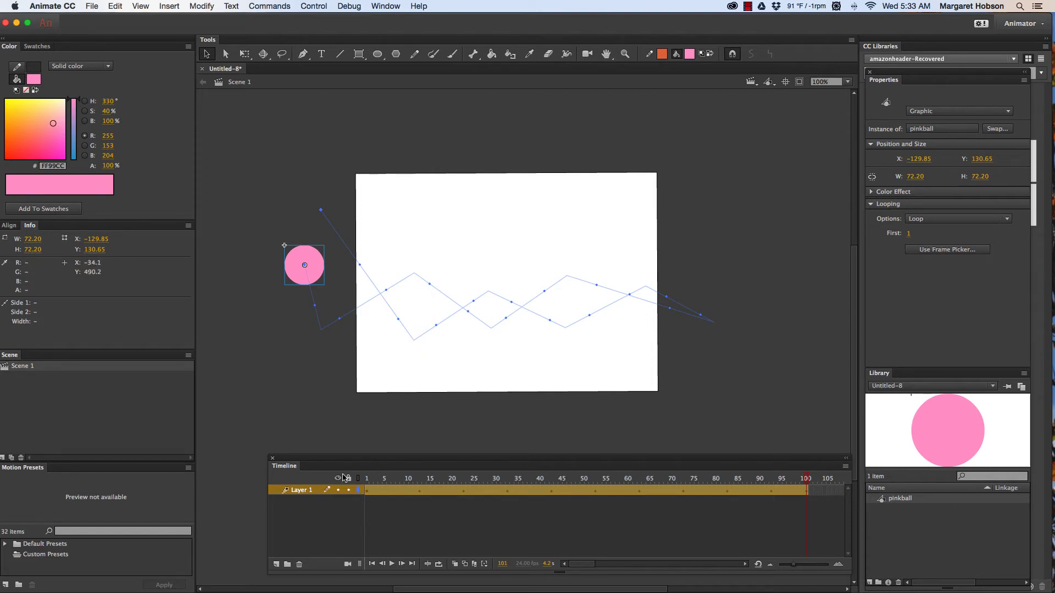
# Step: Scrub from frame 1 to frame 13, select the ball, then settle on frame 11
pyautogui.click(374, 510)
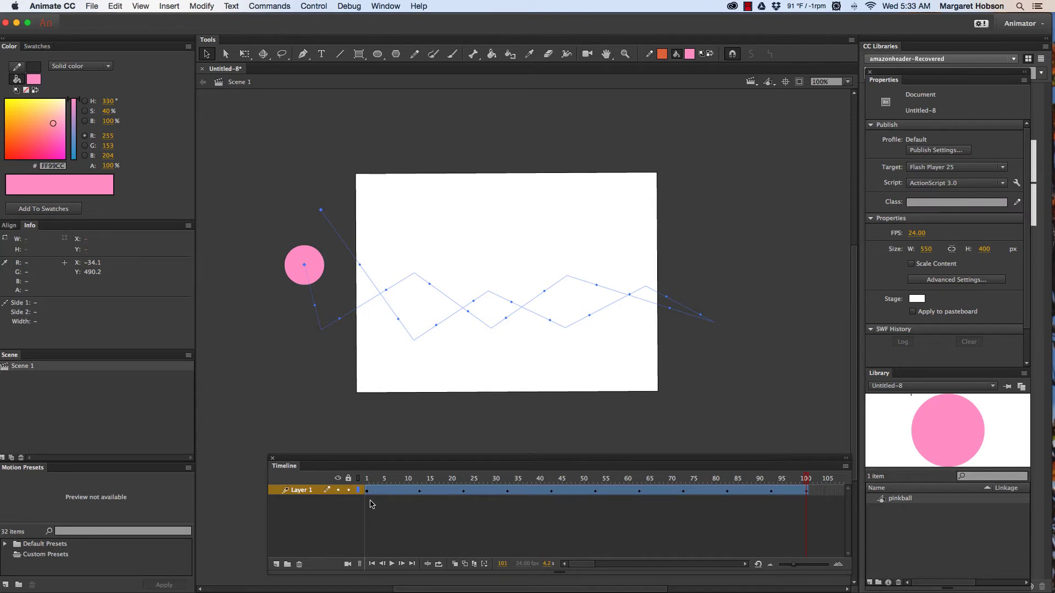
pyautogui.click(368, 495)
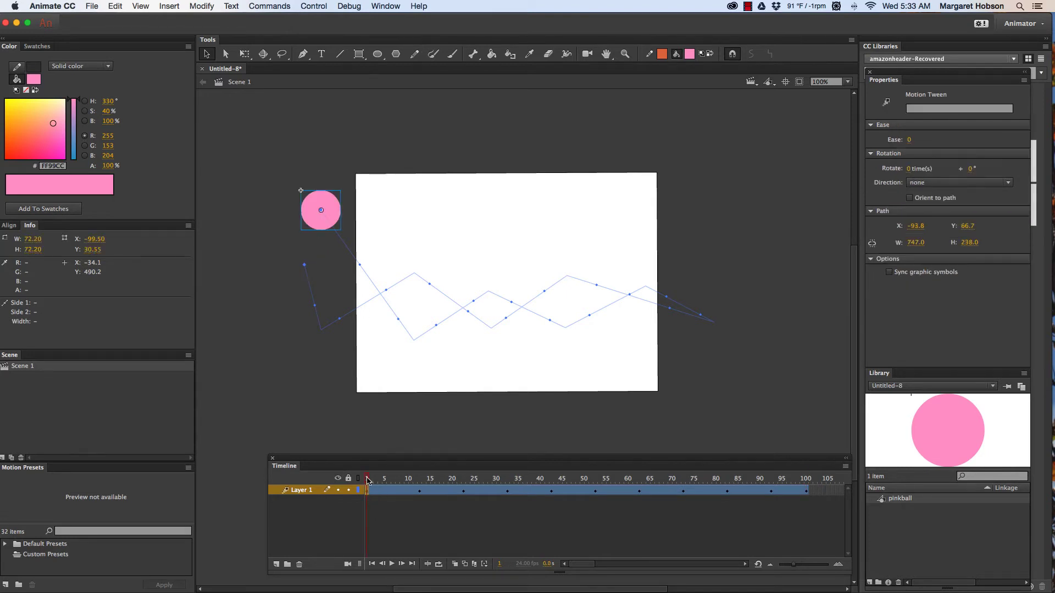
pyautogui.moveTo(368, 481); pyautogui.dragTo(463, 477)
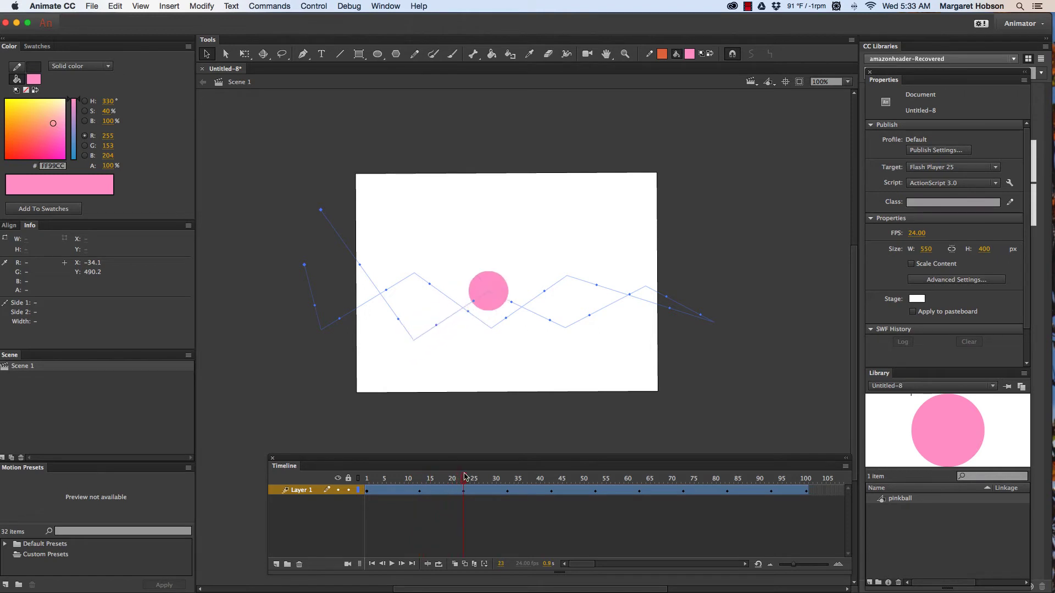
pyautogui.click(466, 475)
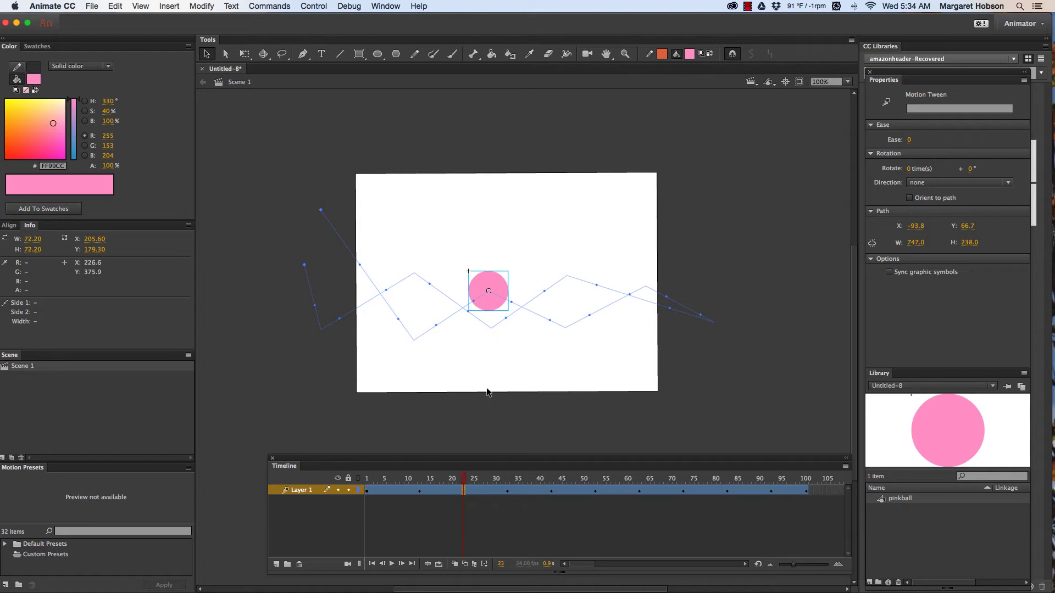
pyautogui.moveTo(465, 482); pyautogui.dragTo(410, 481)
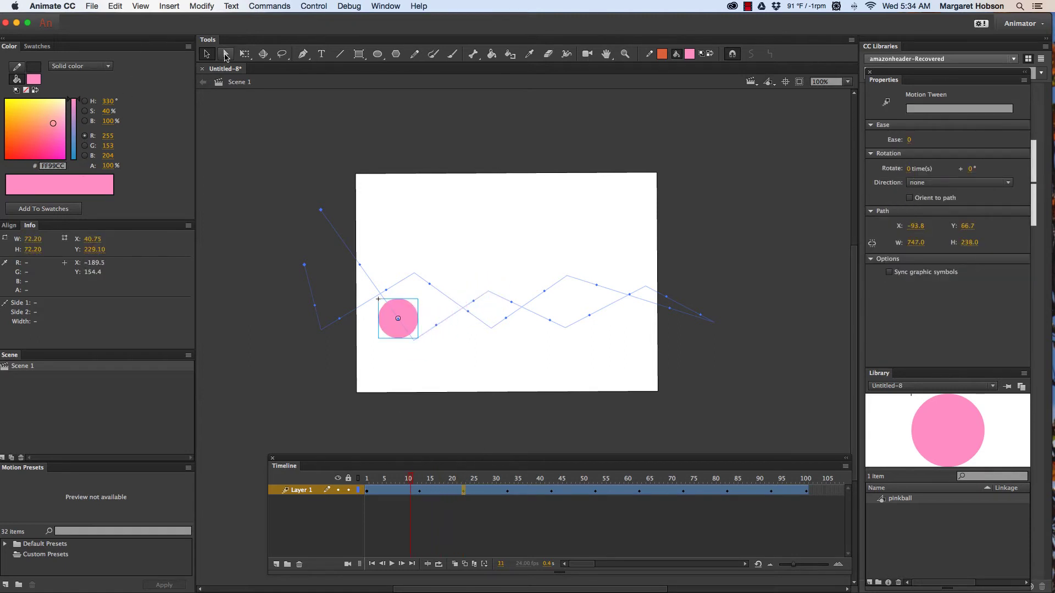
# Step: With the Subselection tool, pull Bezier handles from four motion-path corners to curve them
pyautogui.click(225, 54)
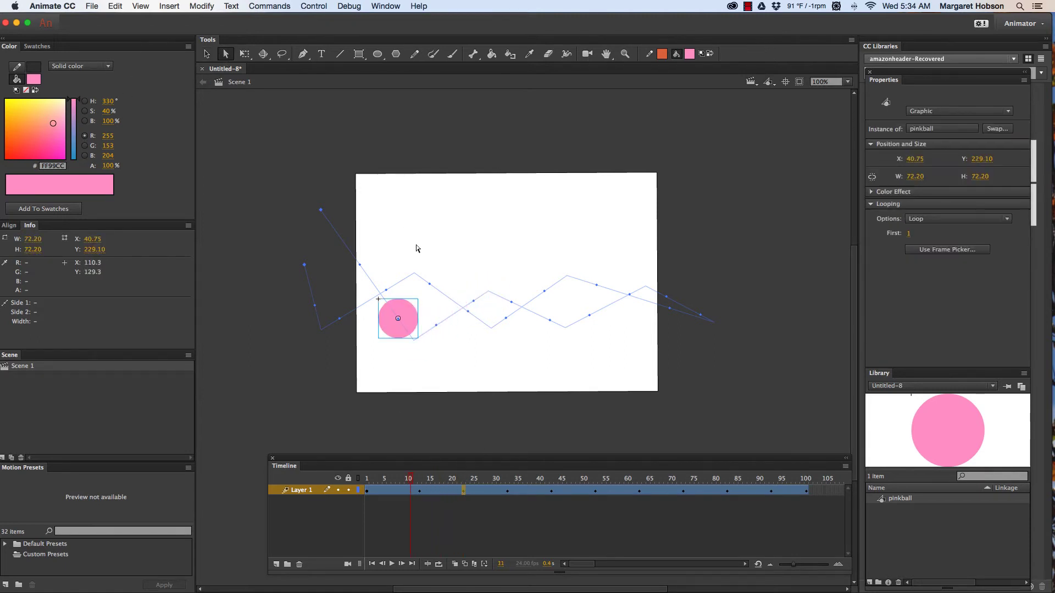
pyautogui.click(489, 292)
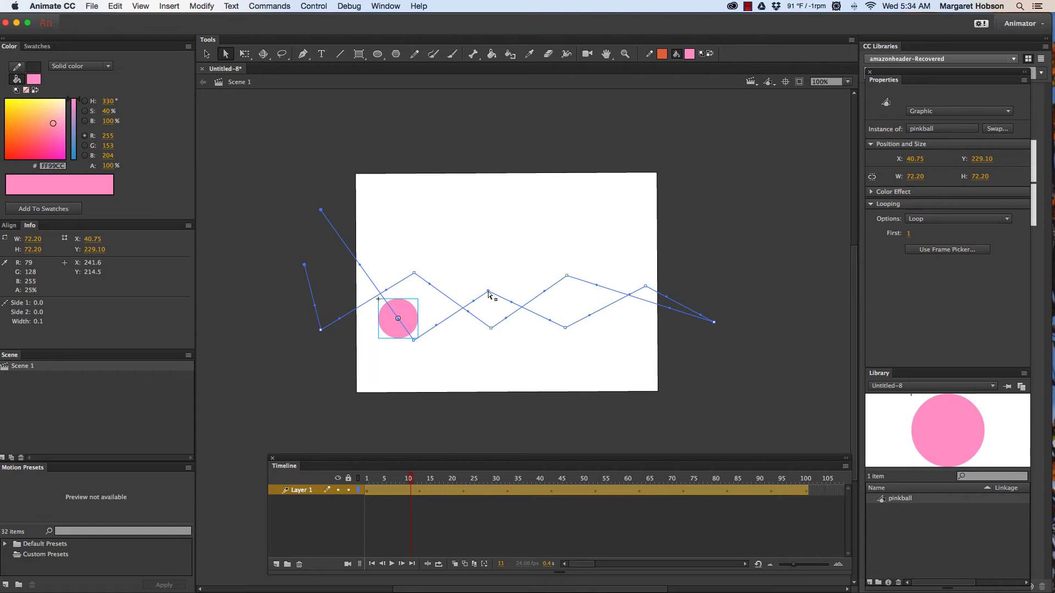
pyautogui.moveTo(488, 292)
pyautogui.mouseDown()
pyautogui.moveTo(471, 299)
pyautogui.moveTo(501, 287)
pyautogui.mouseUp()
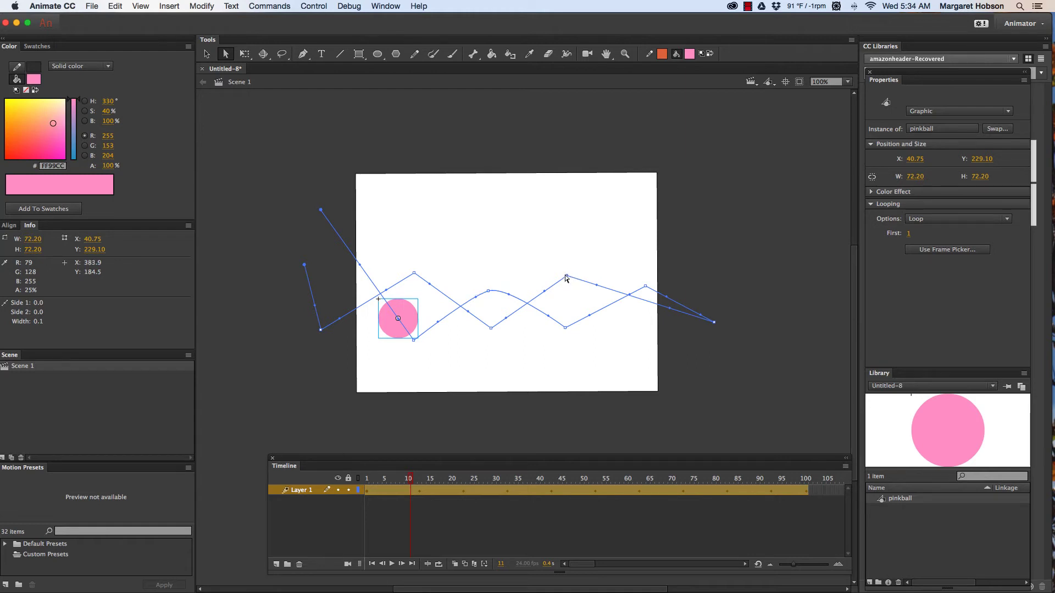
pyautogui.moveTo(566, 276); pyautogui.dragTo(571, 245)
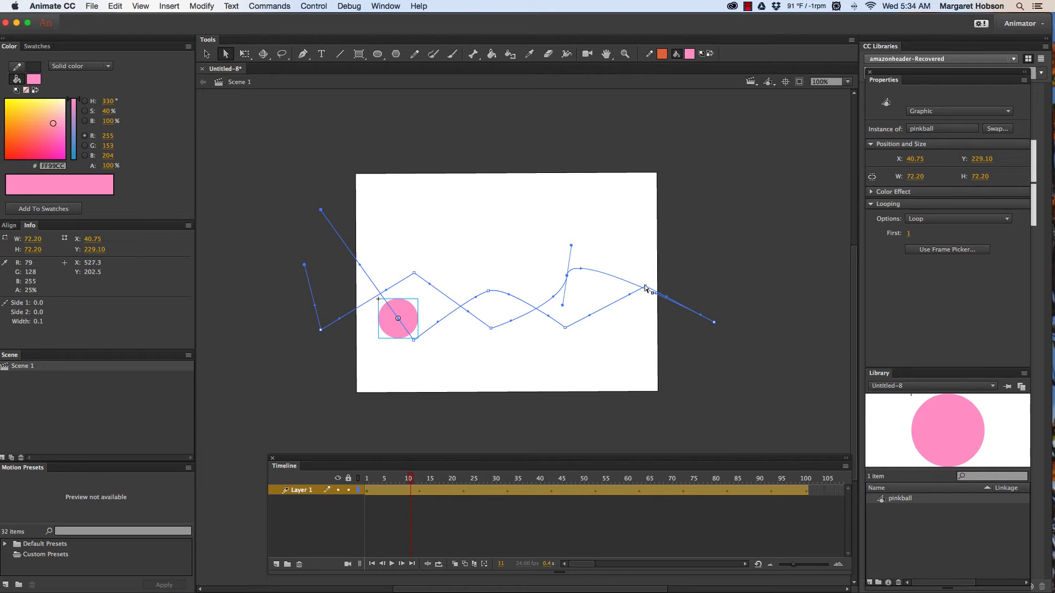
pyautogui.moveTo(645, 286); pyautogui.dragTo(620, 295)
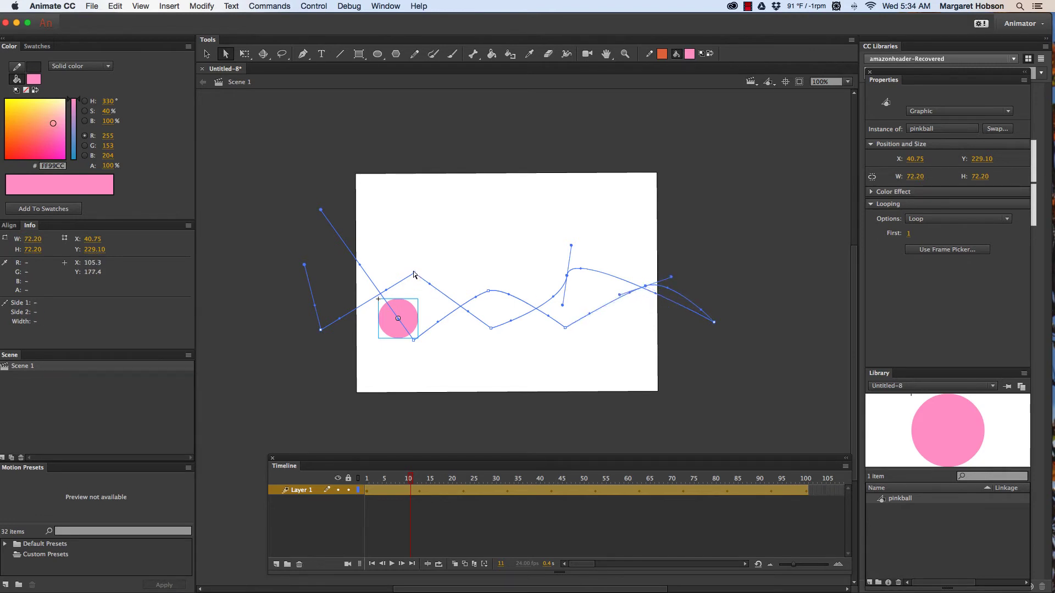
pyautogui.moveTo(414, 274); pyautogui.dragTo(437, 283)
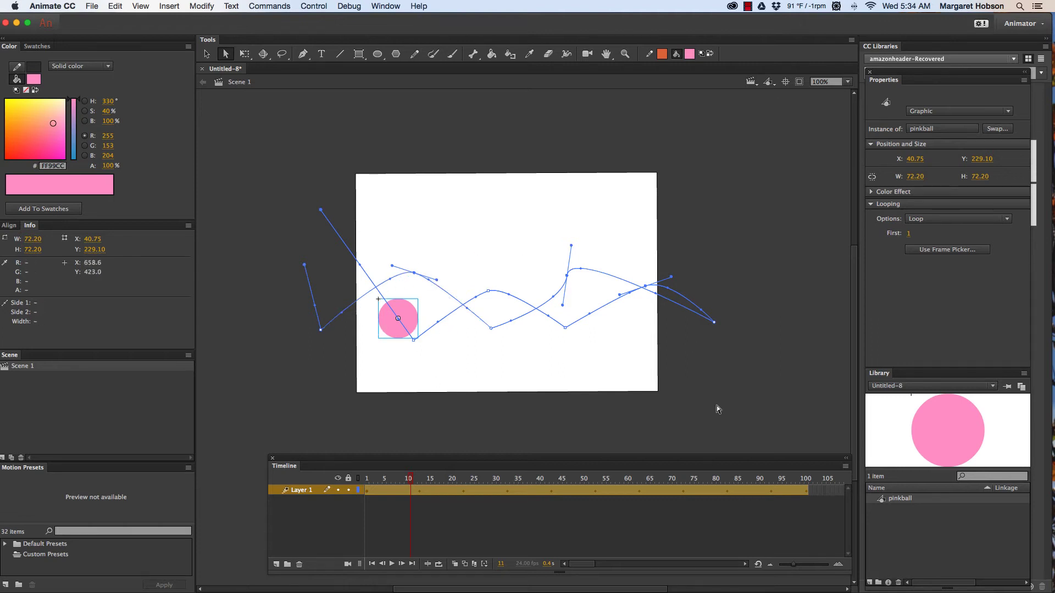
# Step: Rewind to frame 1 and play the tween to preview the curved bouncing path
pyautogui.click(314, 6)
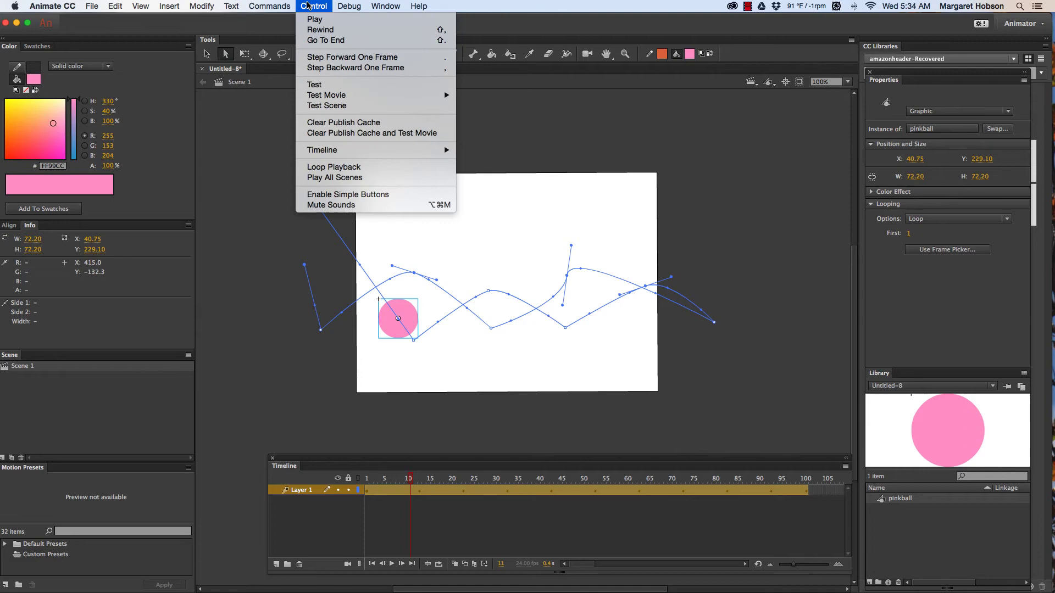
pyautogui.click(312, 30)
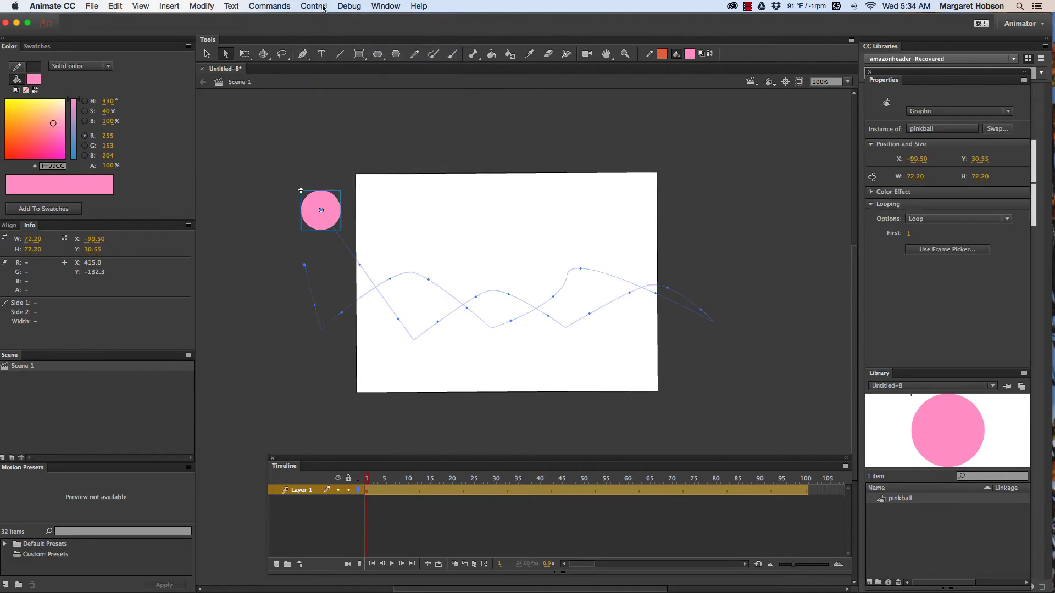
pyautogui.click(314, 6)
pyautogui.click(320, 22)
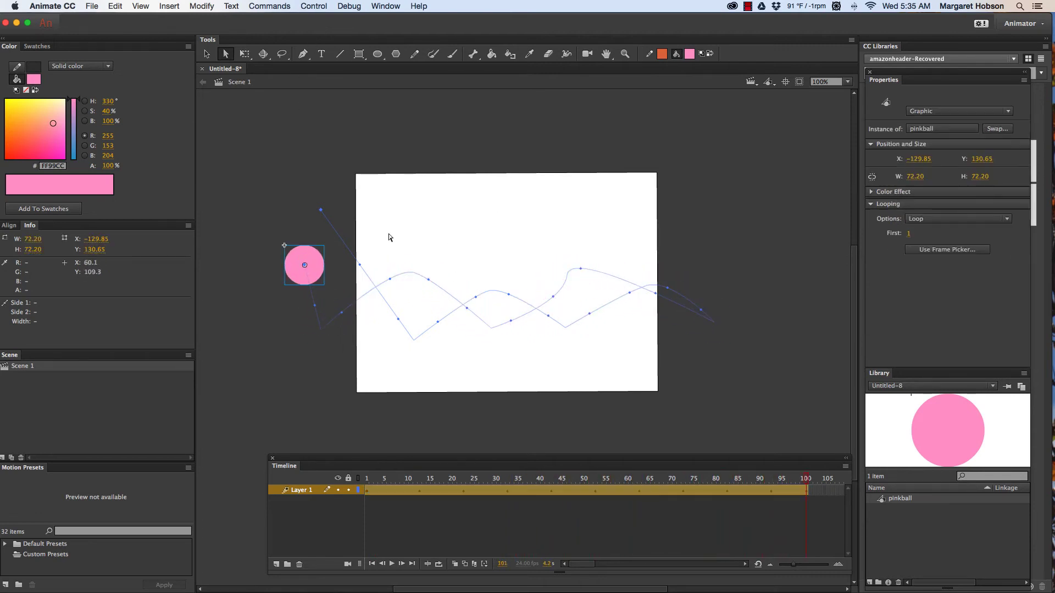
pyautogui.click(308, 6)
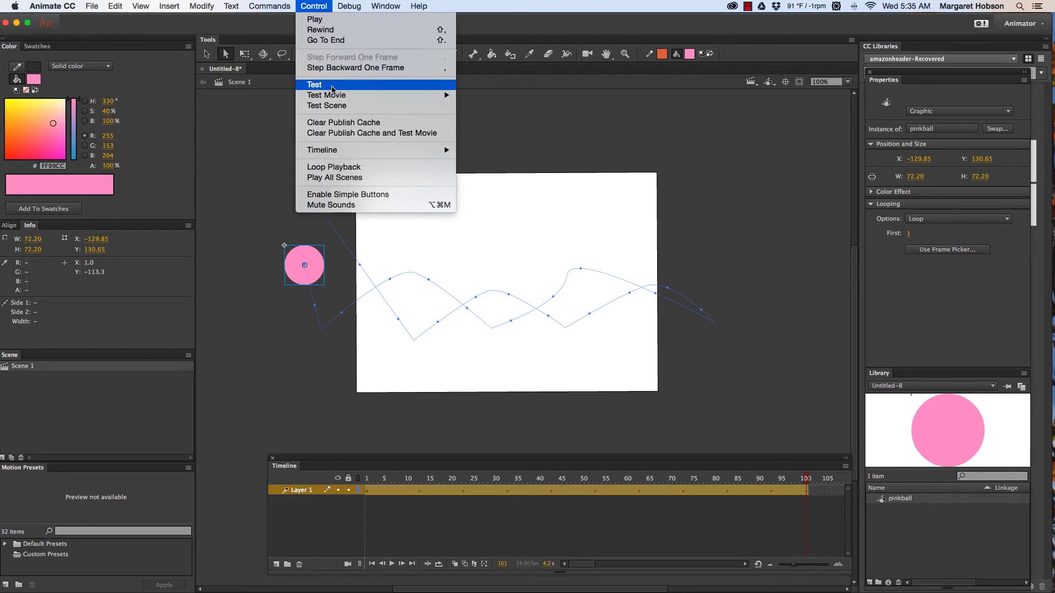
pyautogui.moveTo(333, 96)
pyautogui.click(495, 96)
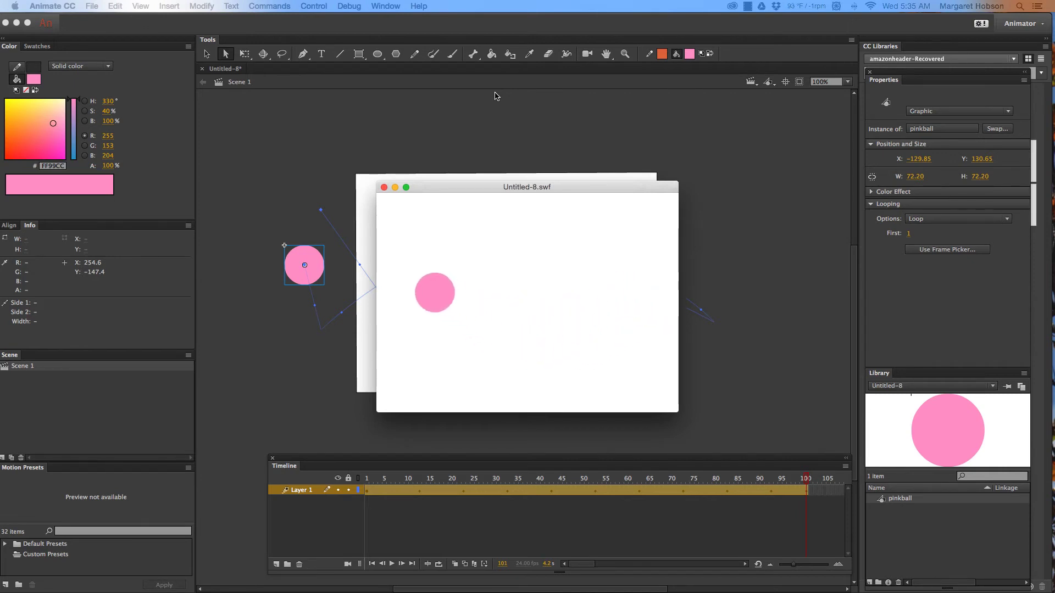
pyautogui.click(383, 188)
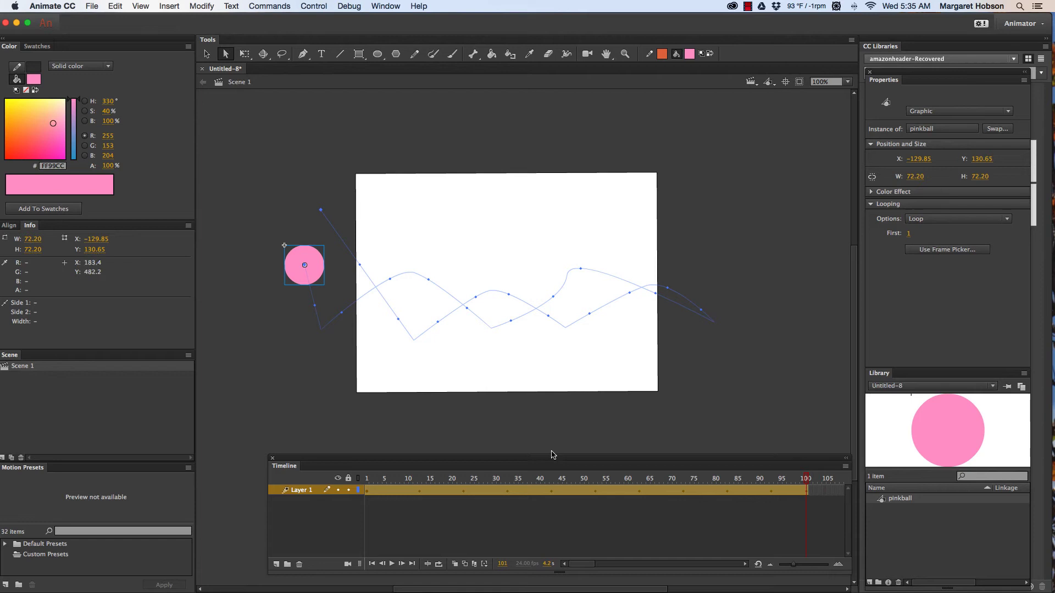
# Step: Scrub back to frame 12 and select the pinkball instance with the Selection tool
pyautogui.moveTo(808, 481); pyautogui.dragTo(368, 467)
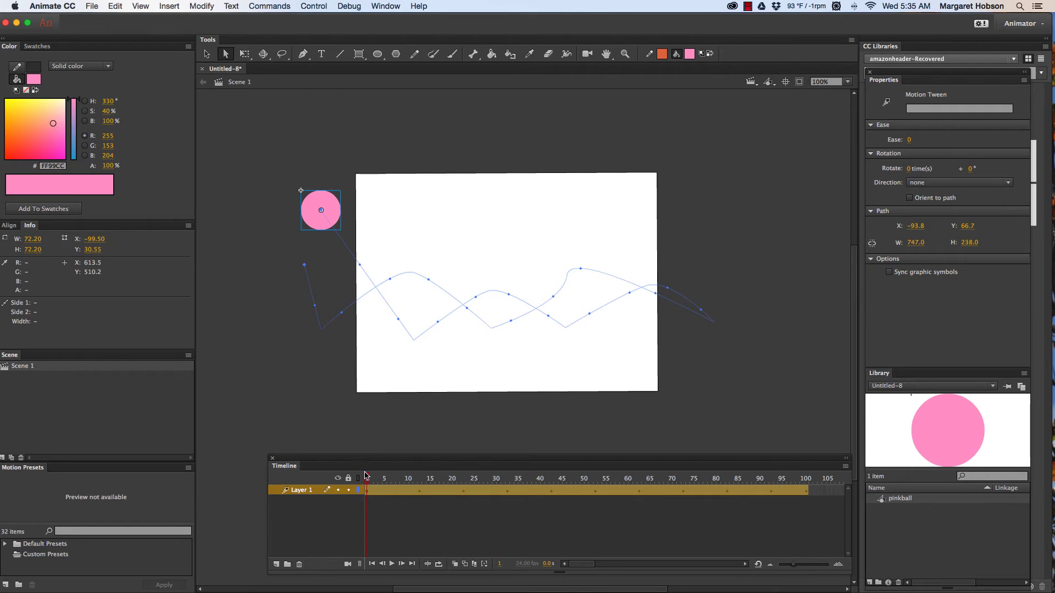
pyautogui.moveTo(367, 476); pyautogui.dragTo(417, 478)
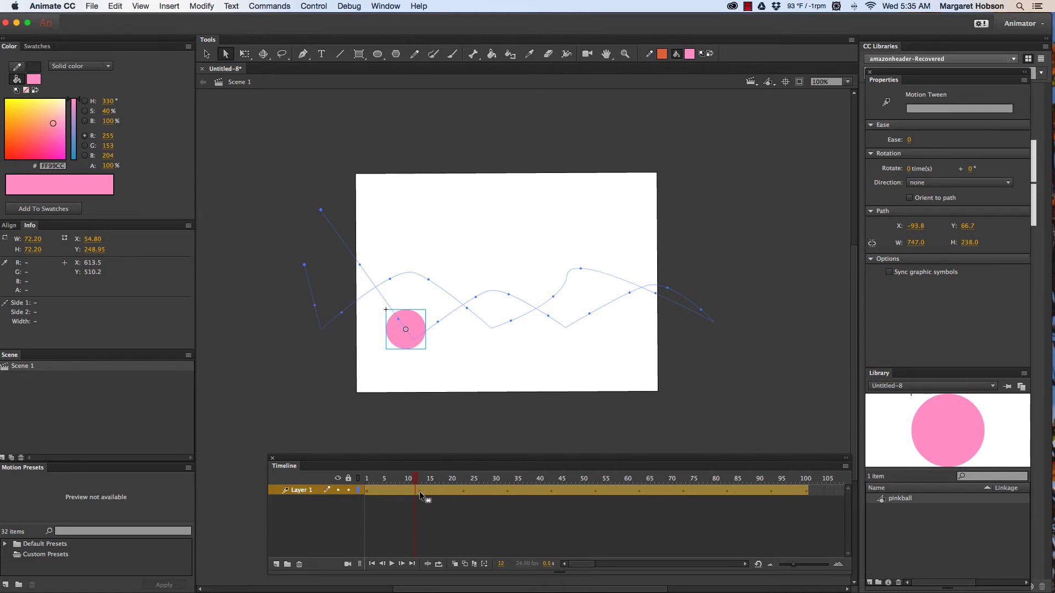
pyautogui.click(399, 341)
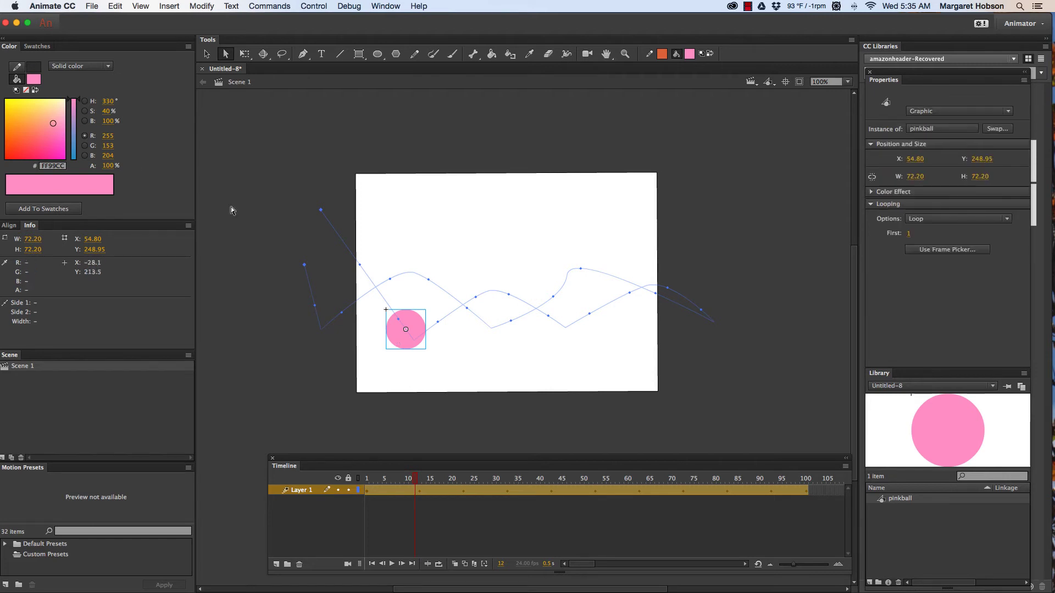
pyautogui.click(207, 53)
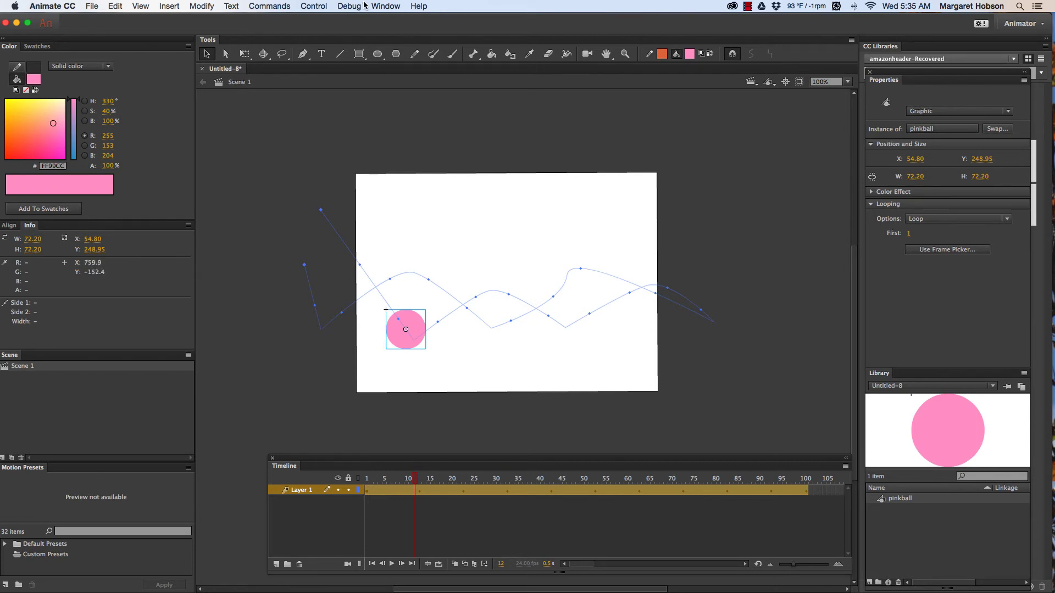
# Step: Open the Transform panel and scale the ball at frame 12 to 70% width, 130% height
pyautogui.click(383, 6)
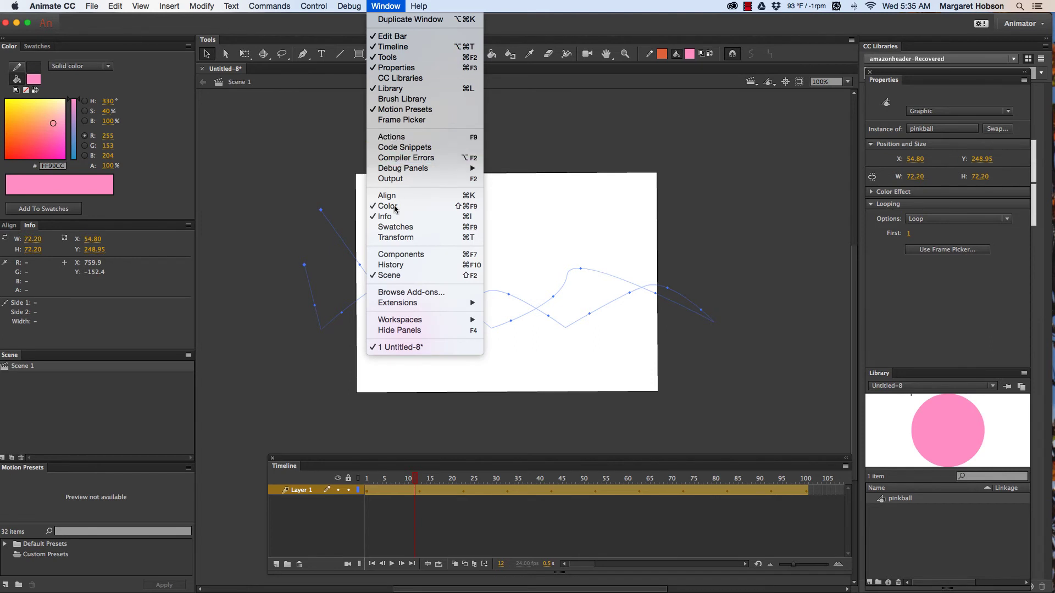
pyautogui.click(397, 236)
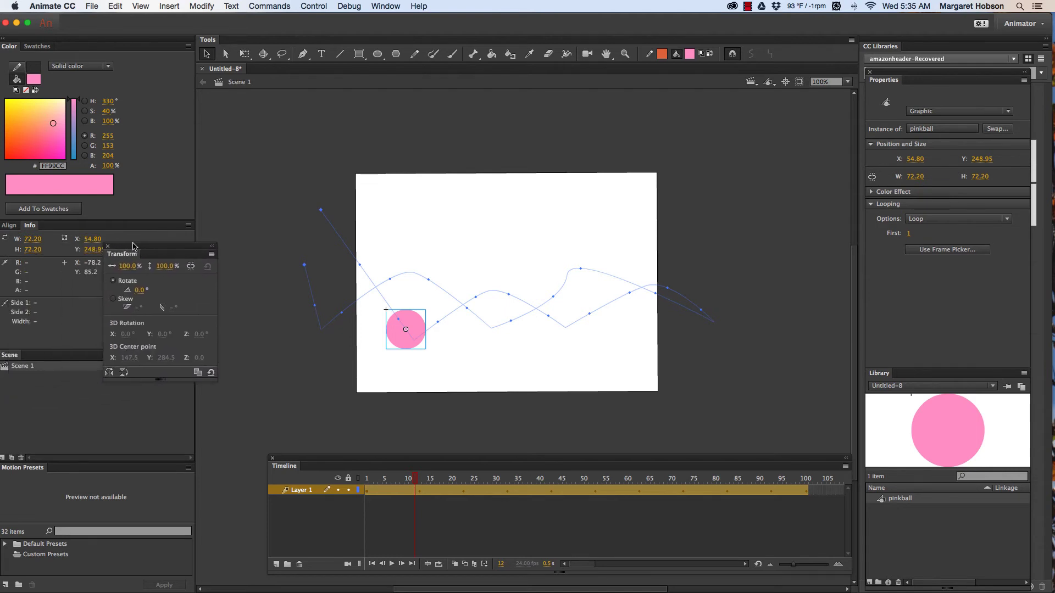
pyautogui.press('super+t')
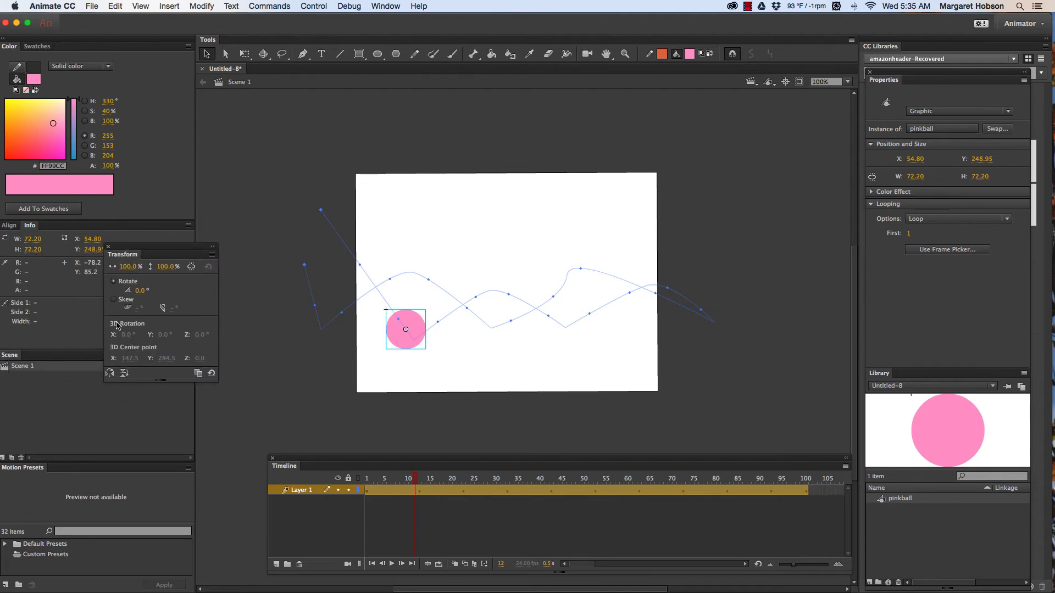
pyautogui.click(125, 267)
pyautogui.write('70')
pyautogui.click(163, 267)
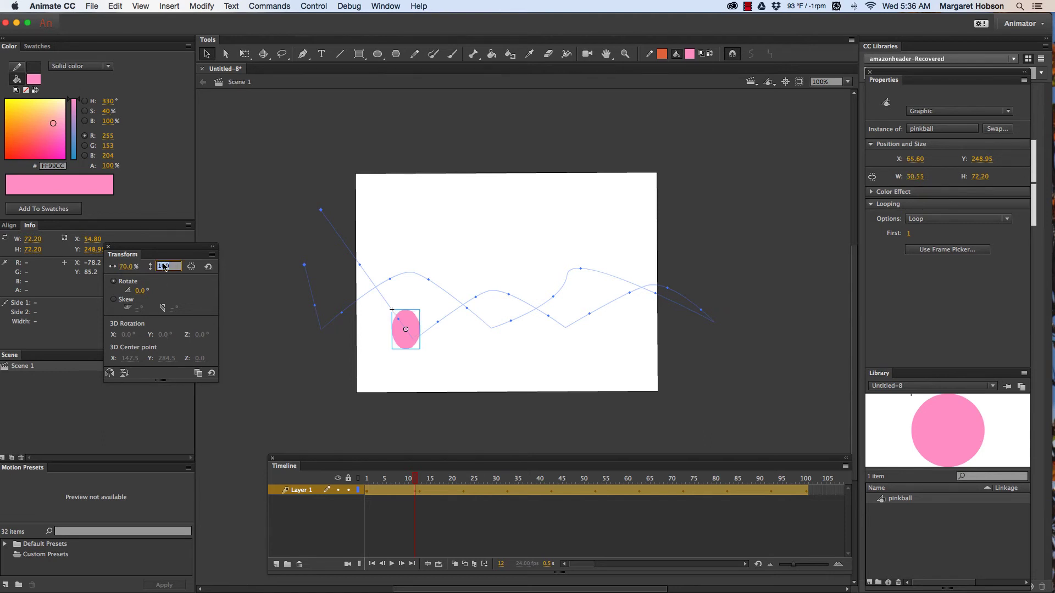
pyautogui.write('13')
pyautogui.click(361, 345)
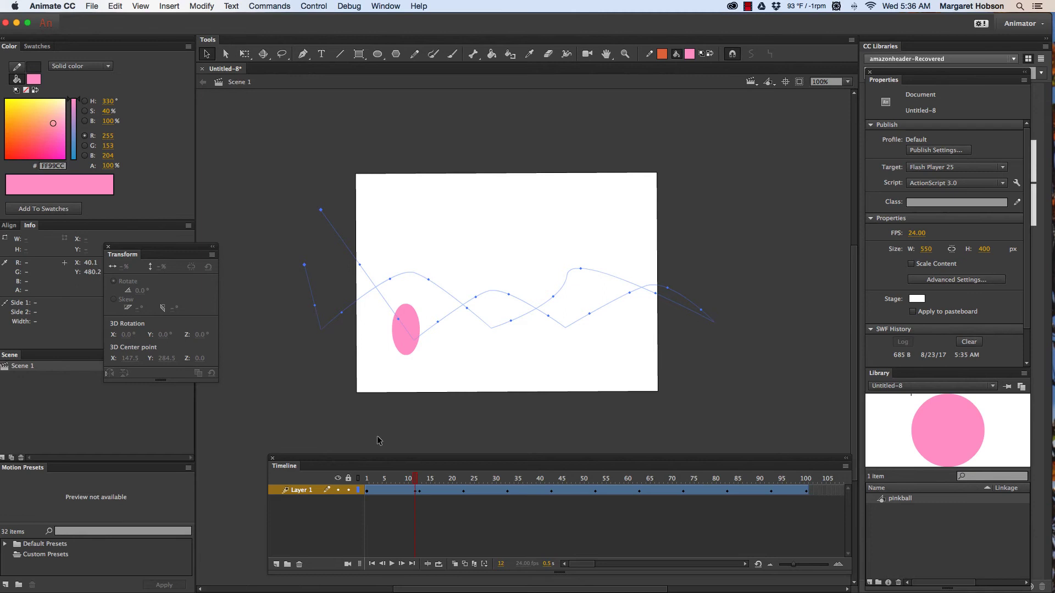
# Step: At frame 13, squash the ball to 130% width and 70% height
pyautogui.click(417, 480)
pyautogui.click(413, 358)
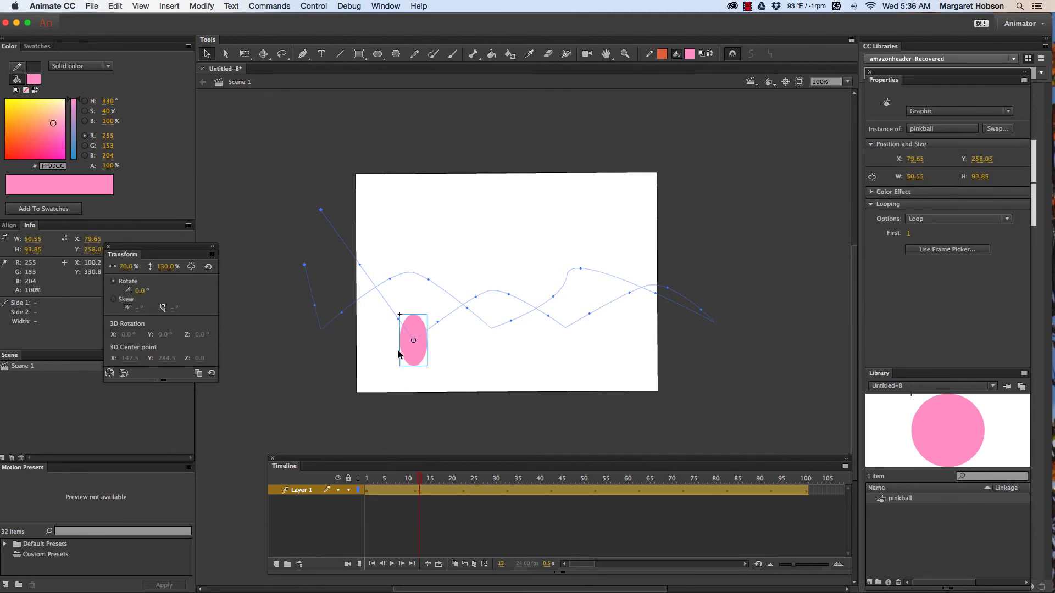
pyautogui.click(130, 266)
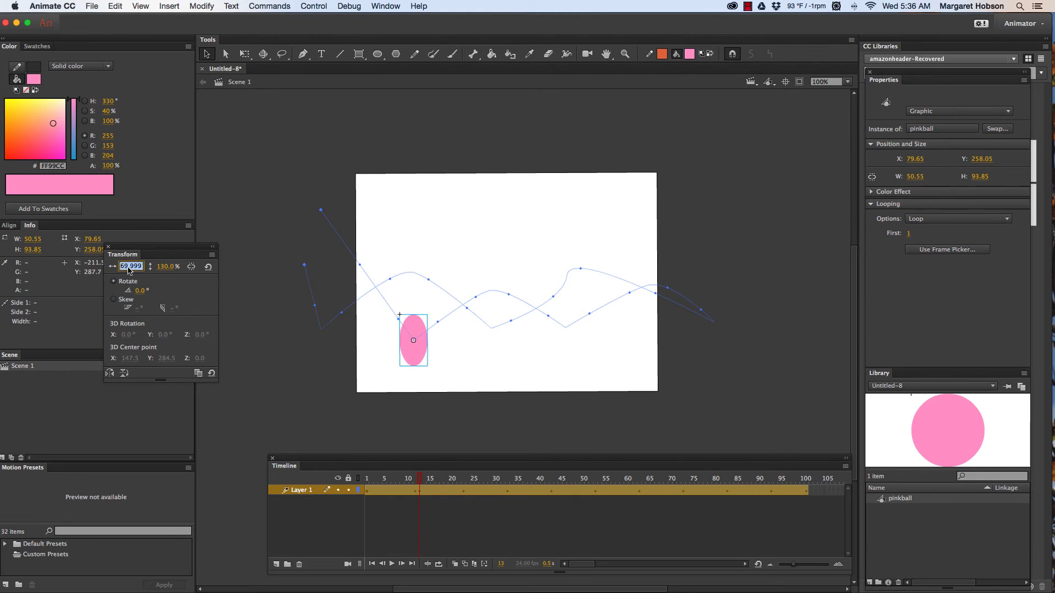
pyautogui.write('130')
pyautogui.click(167, 268)
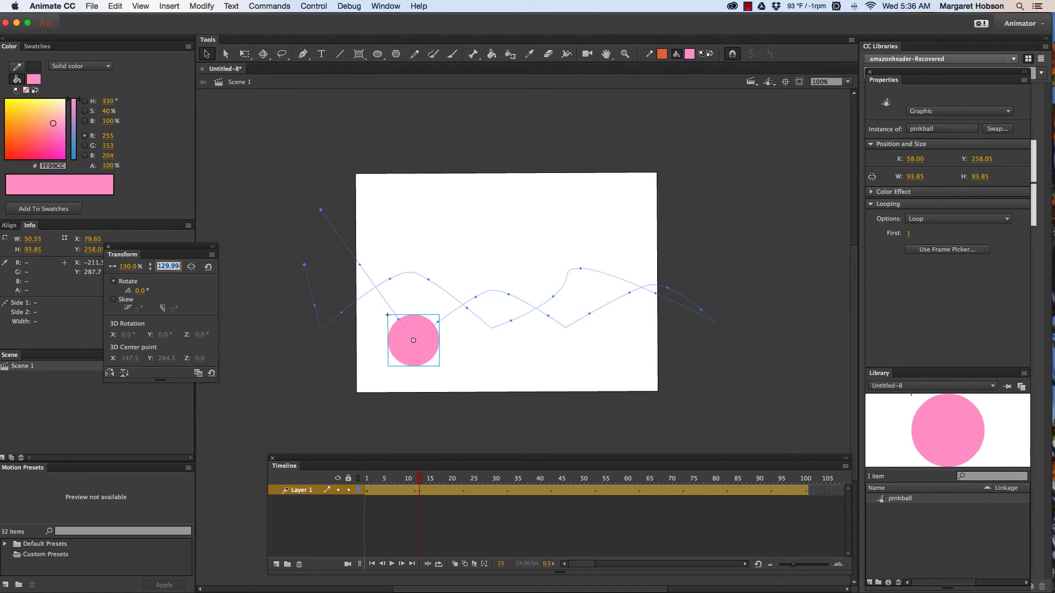
pyautogui.write('70')
# Step: At frame 14, stretch the ball to 70% width and 130% height
pyautogui.click(481, 354)
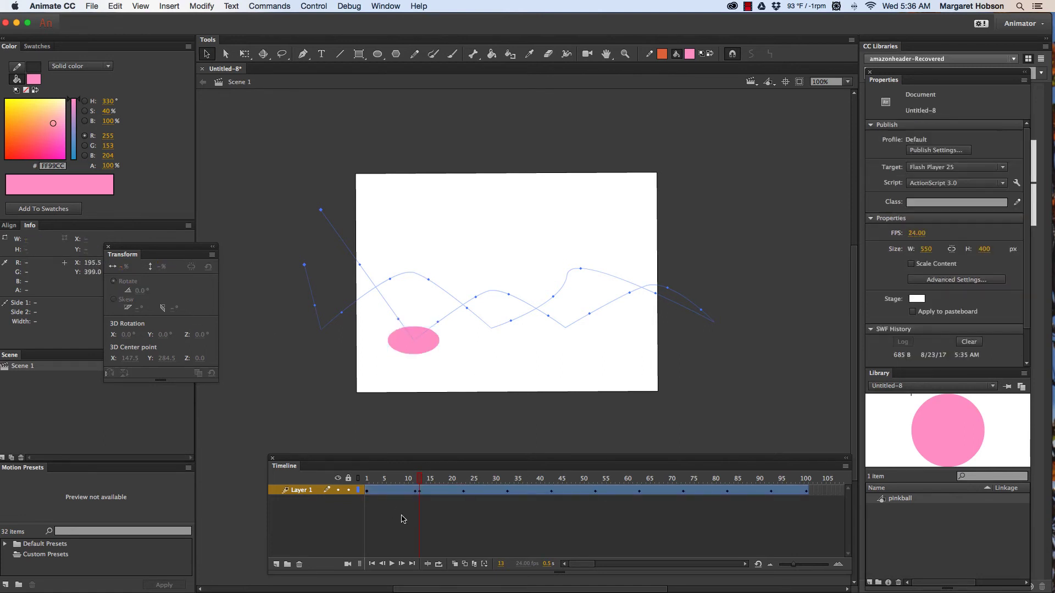
pyautogui.click(424, 479)
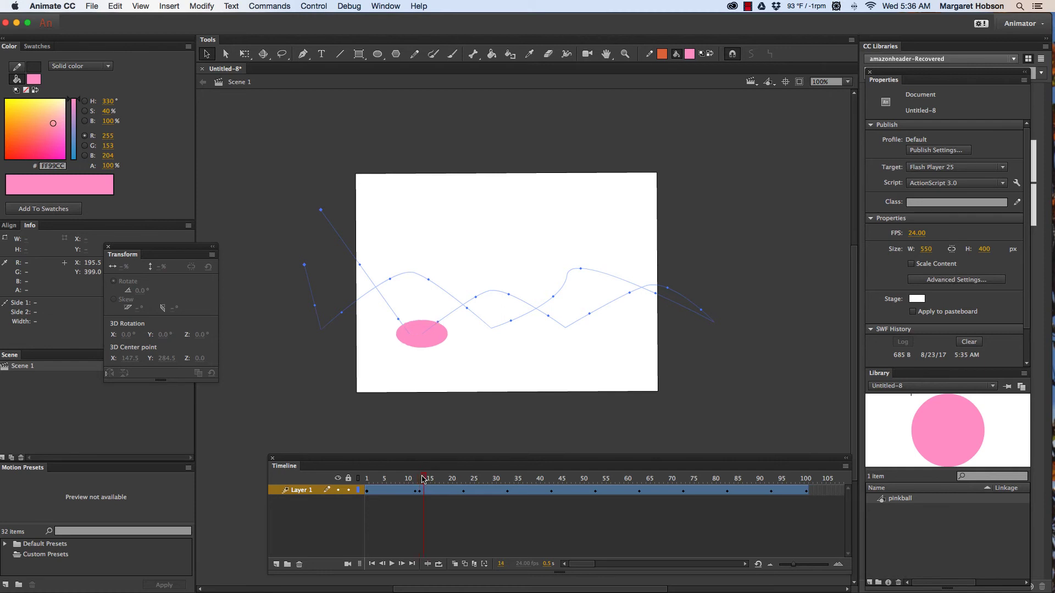
pyautogui.click(432, 337)
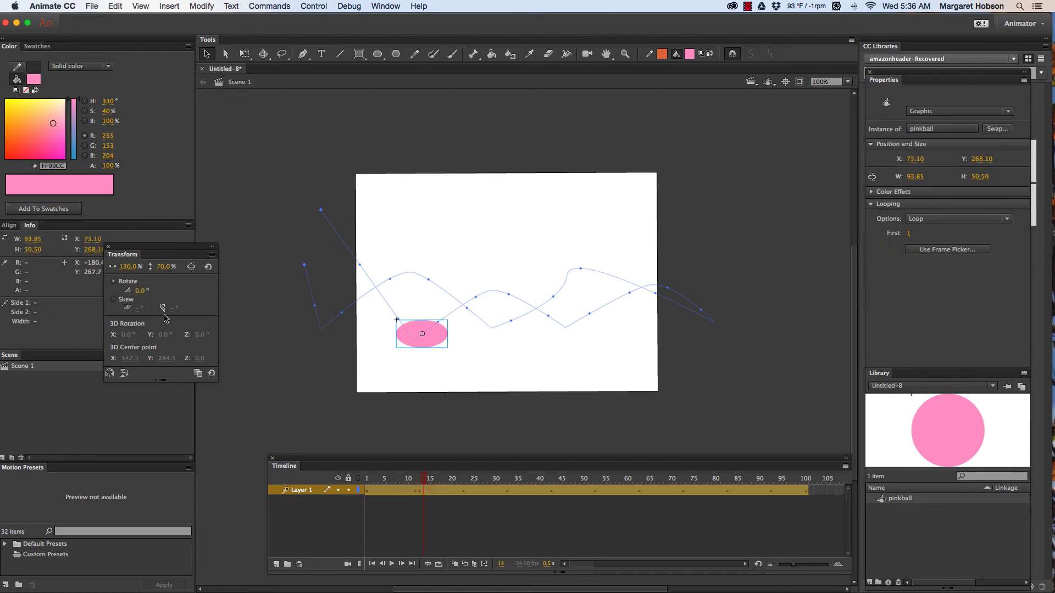
pyautogui.click(128, 266)
pyautogui.write('70')
pyautogui.click(163, 266)
pyautogui.write('1')
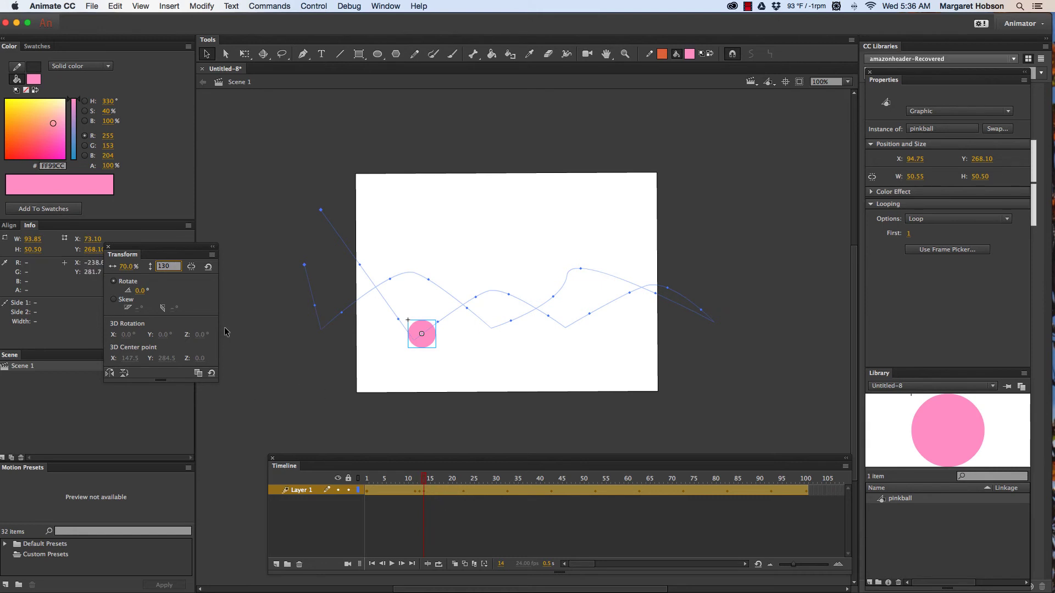
pyautogui.press('Return')
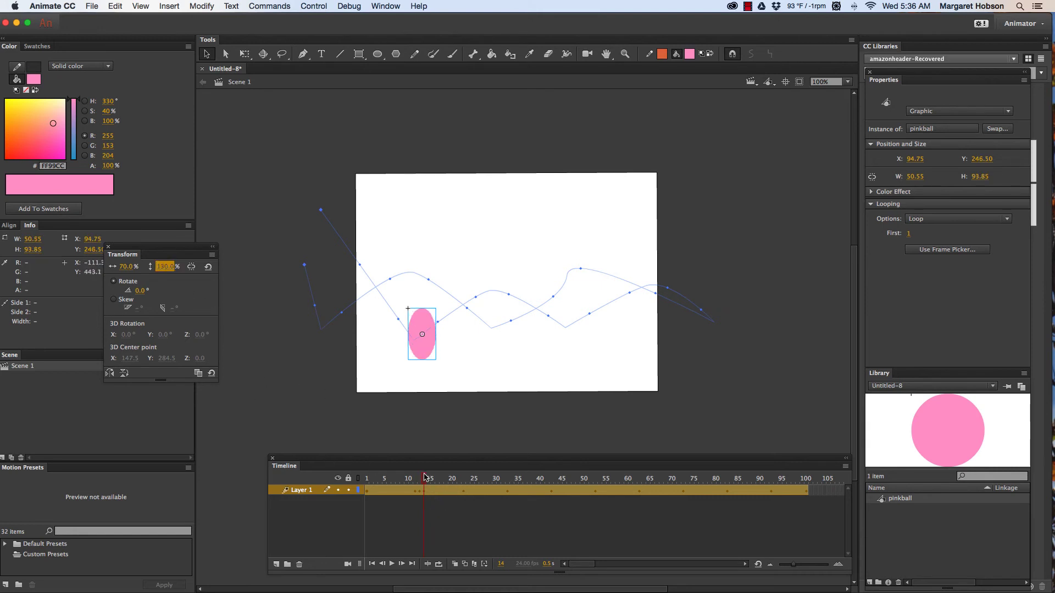
# Step: At frame 23, set the ball's scale back to 100% width and 100% height
pyautogui.moveTo(427, 478); pyautogui.dragTo(463, 478)
pyautogui.click(463, 490)
pyautogui.click(125, 269)
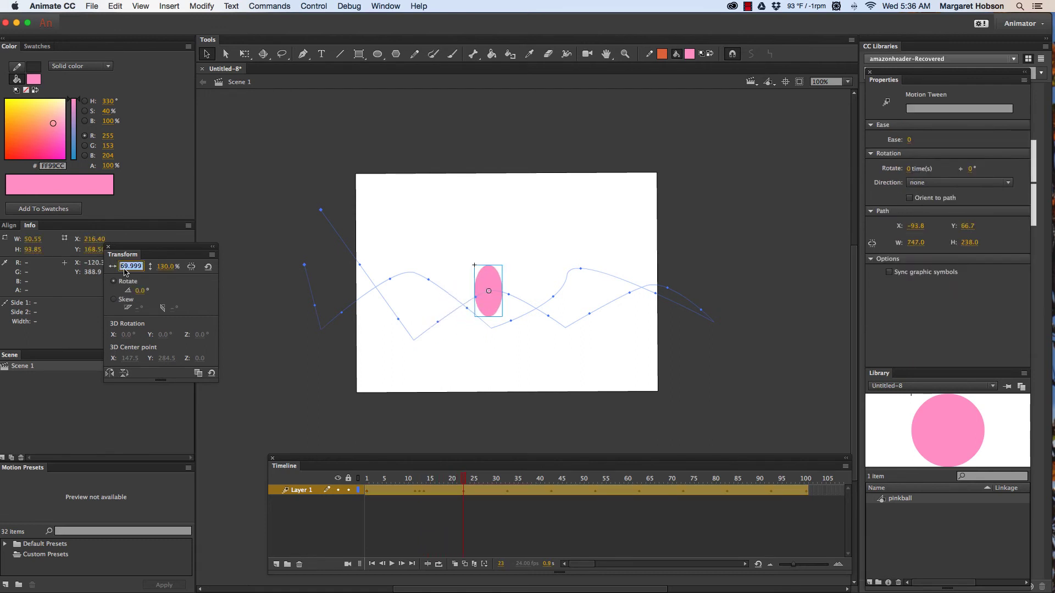
pyautogui.write('100')
pyautogui.click(167, 267)
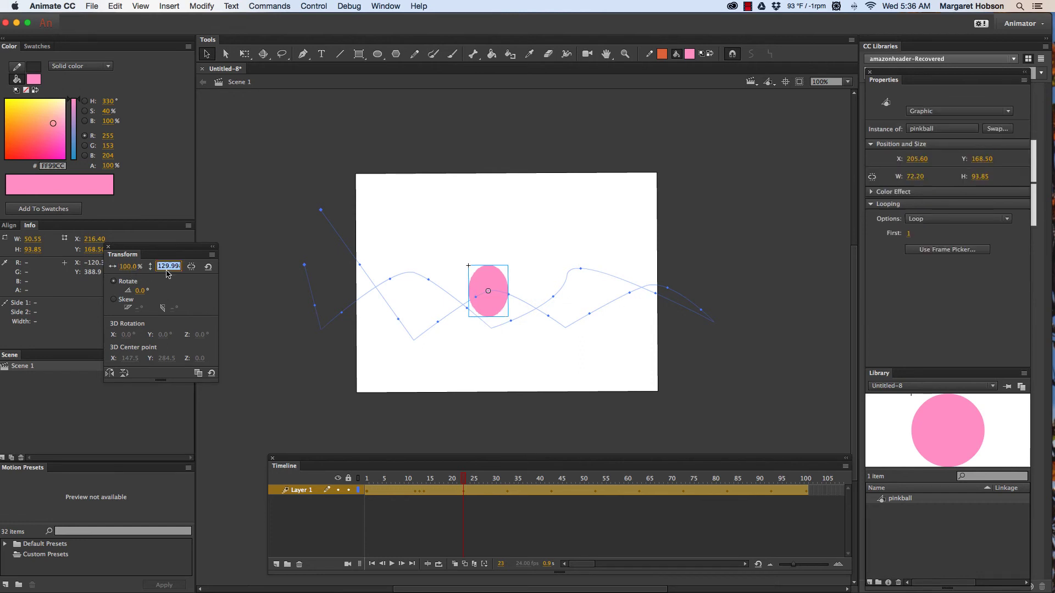
pyautogui.write('100')
# Step: At frame 32, stretch the ball into a tall oval of 80% width and 120% height
pyautogui.click(458, 375)
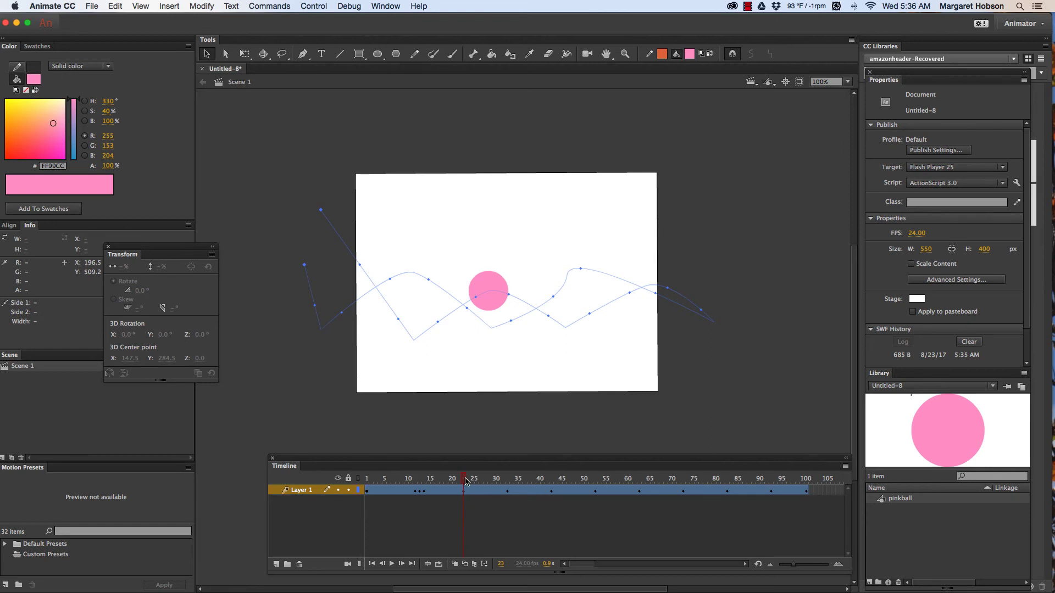
pyautogui.moveTo(466, 481); pyautogui.dragTo(505, 482)
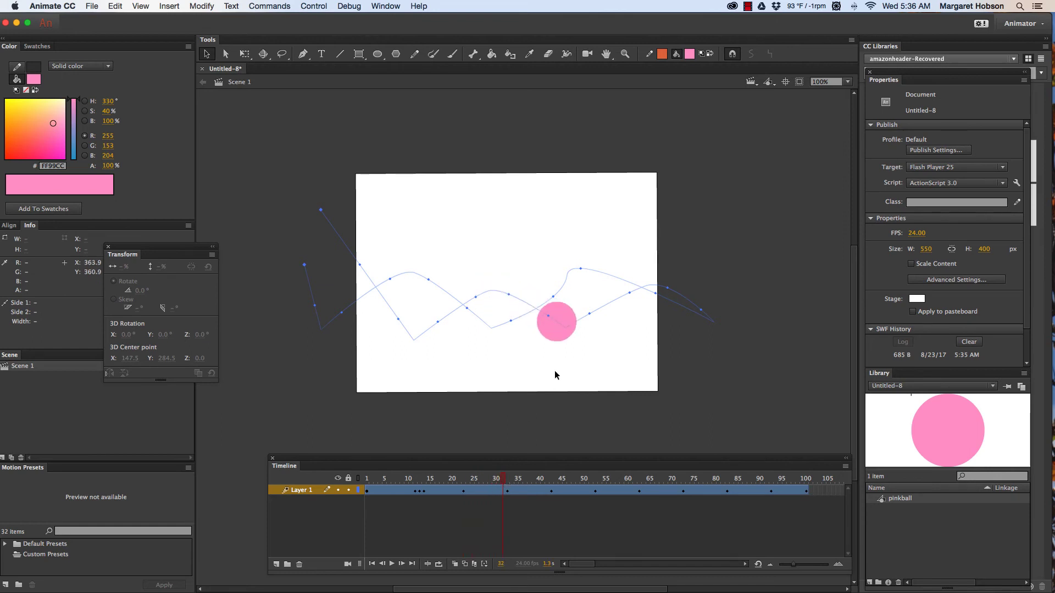
pyautogui.click(556, 333)
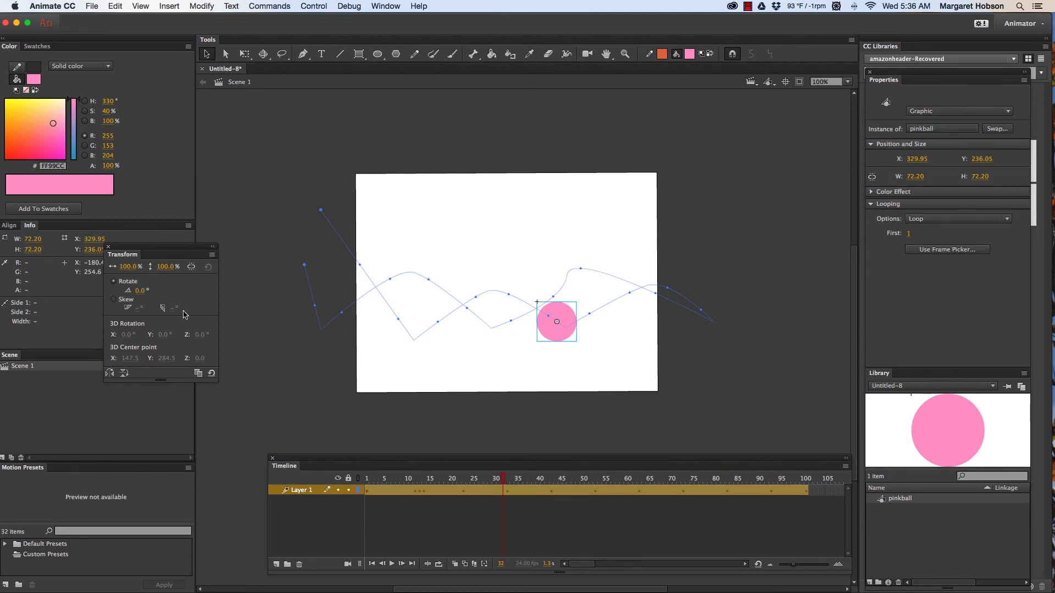
pyautogui.click(129, 273)
pyautogui.write('80')
pyautogui.press('Tab')
pyautogui.write('1')
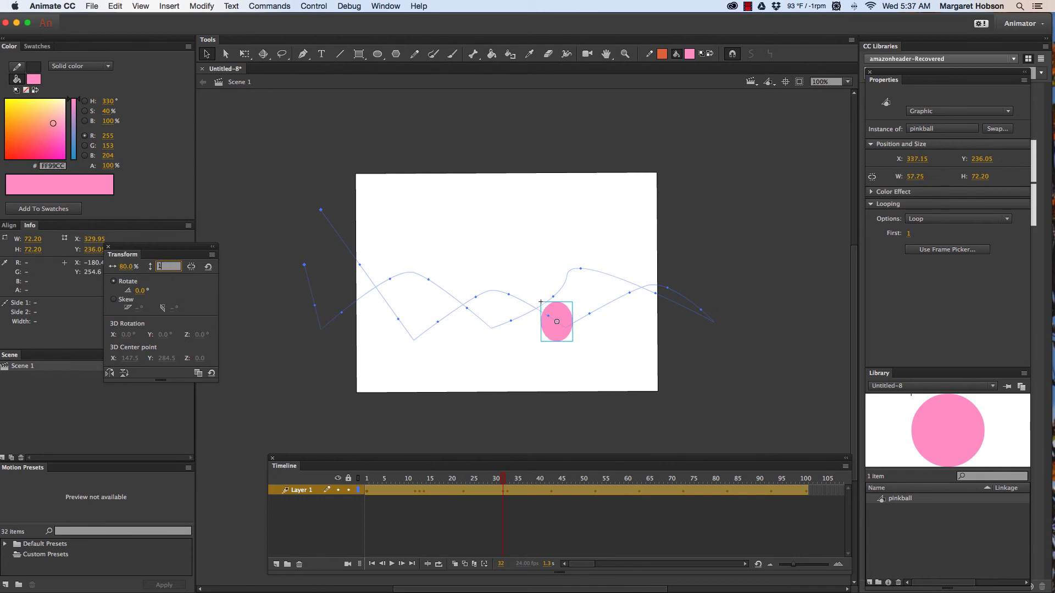
# Step: At frame 33, squash the ball to 120% width and 80% height
pyautogui.press('Return')
pyautogui.click(478, 341)
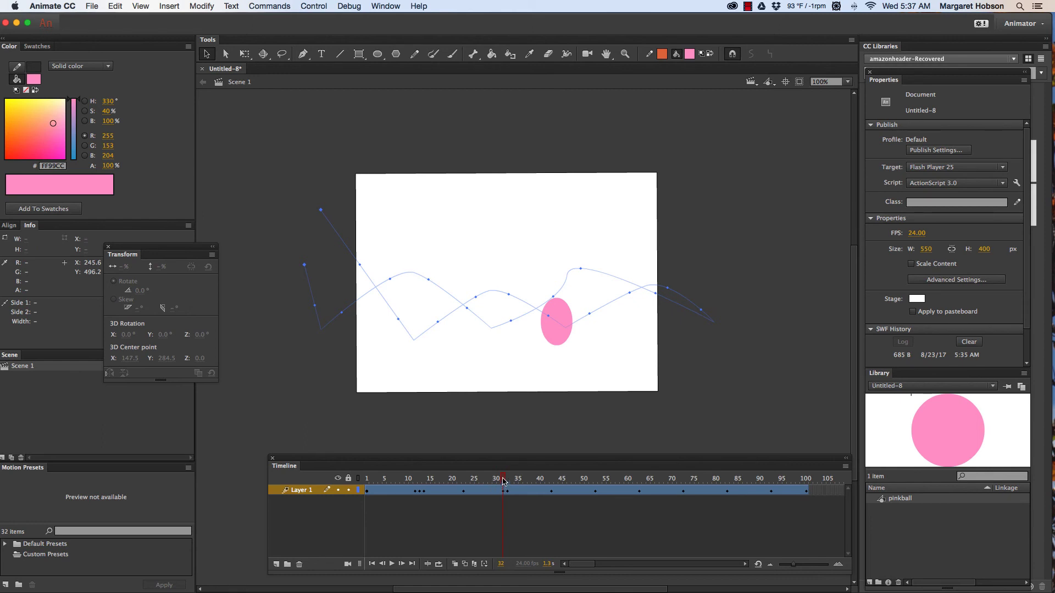
pyautogui.moveTo(505, 482); pyautogui.dragTo(508, 482)
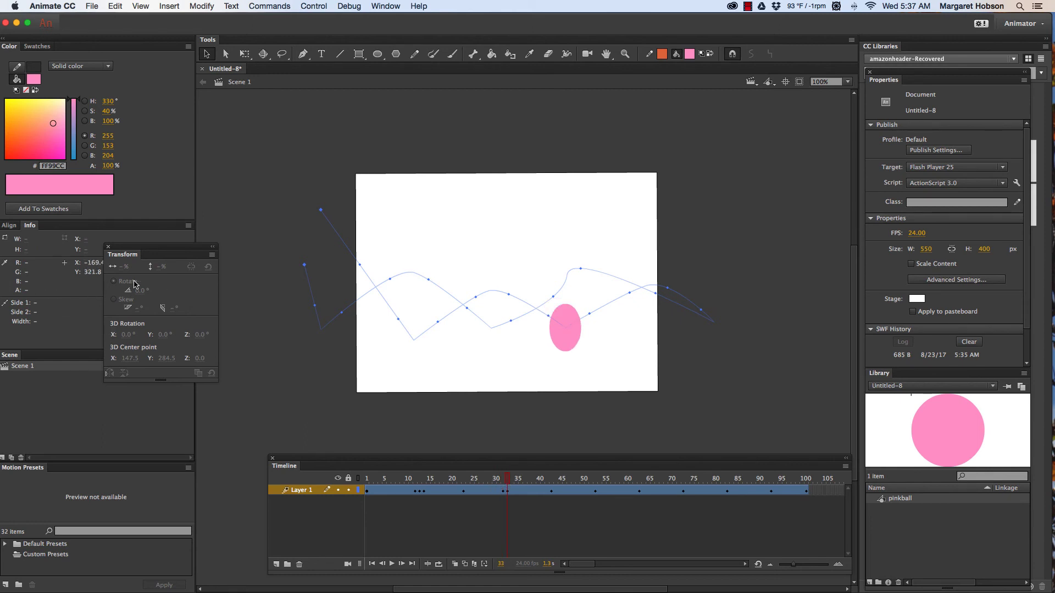
pyautogui.click(566, 339)
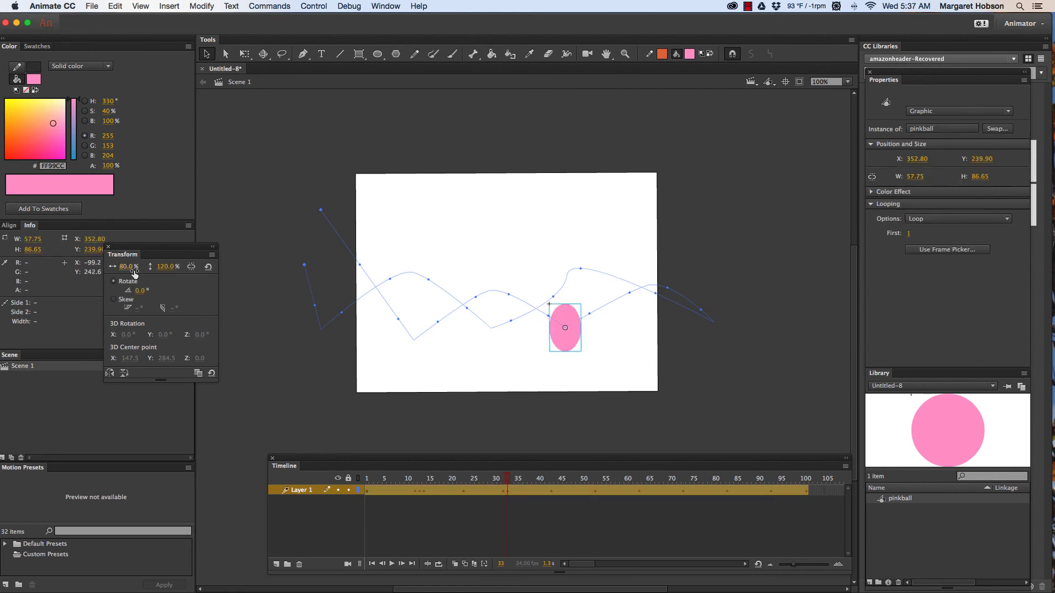
pyautogui.click(127, 267)
pyautogui.write('120')
pyautogui.click(166, 267)
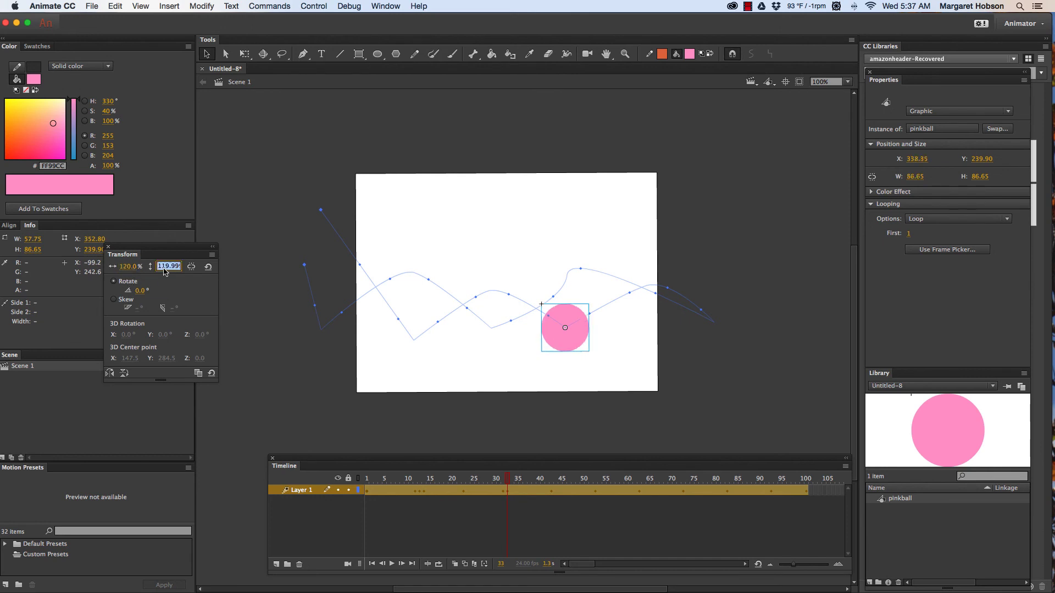
pyautogui.write('80')
pyautogui.click(510, 482)
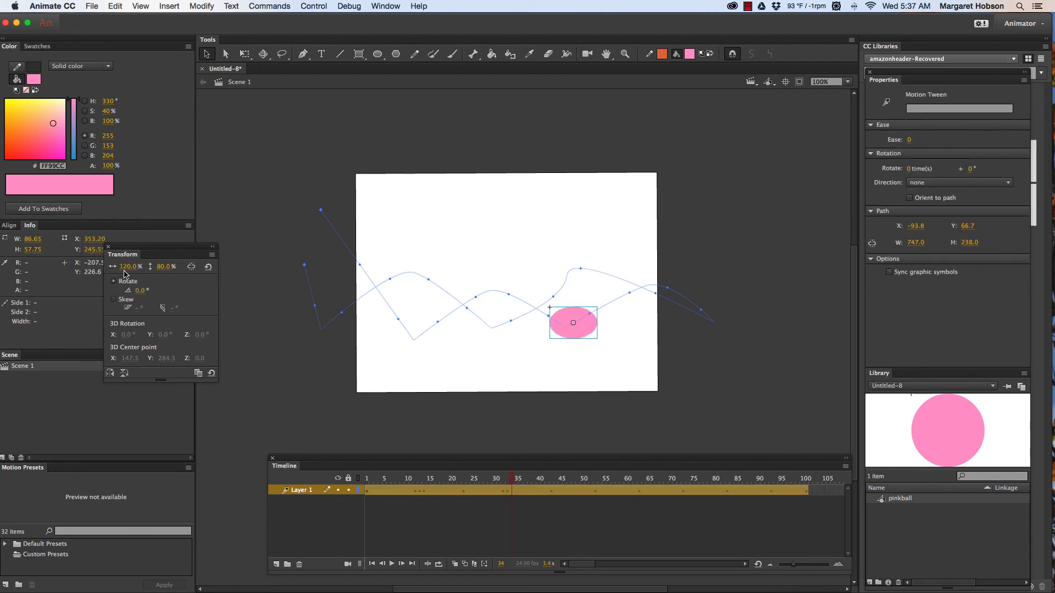
# Step: At frame 34, stretch the ball to 80% width and 120% height
pyautogui.click(124, 267)
pyautogui.write('80')
pyautogui.click(165, 267)
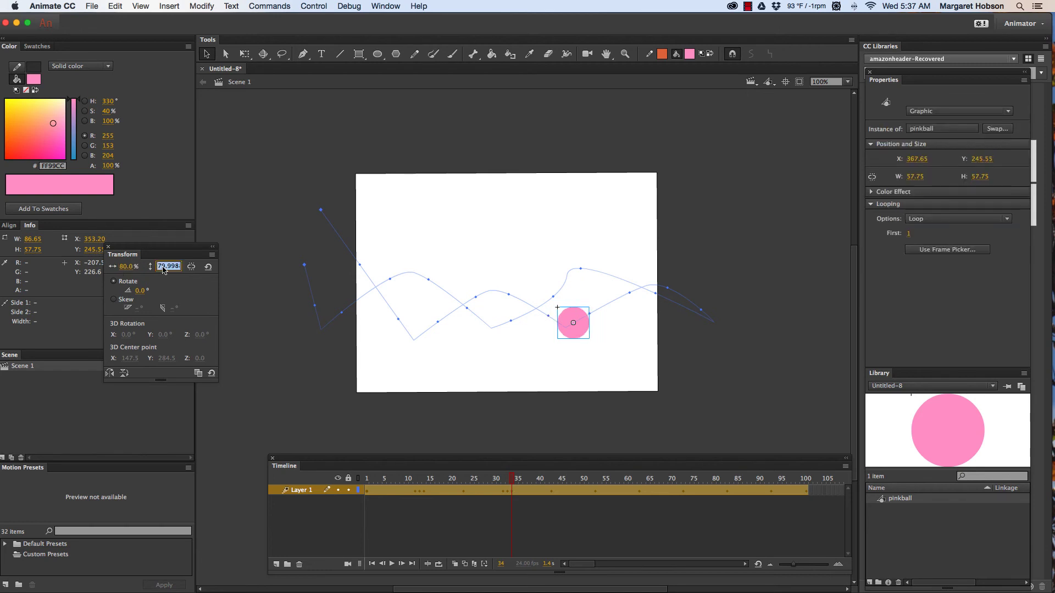
pyautogui.write('120')
pyautogui.click(470, 351)
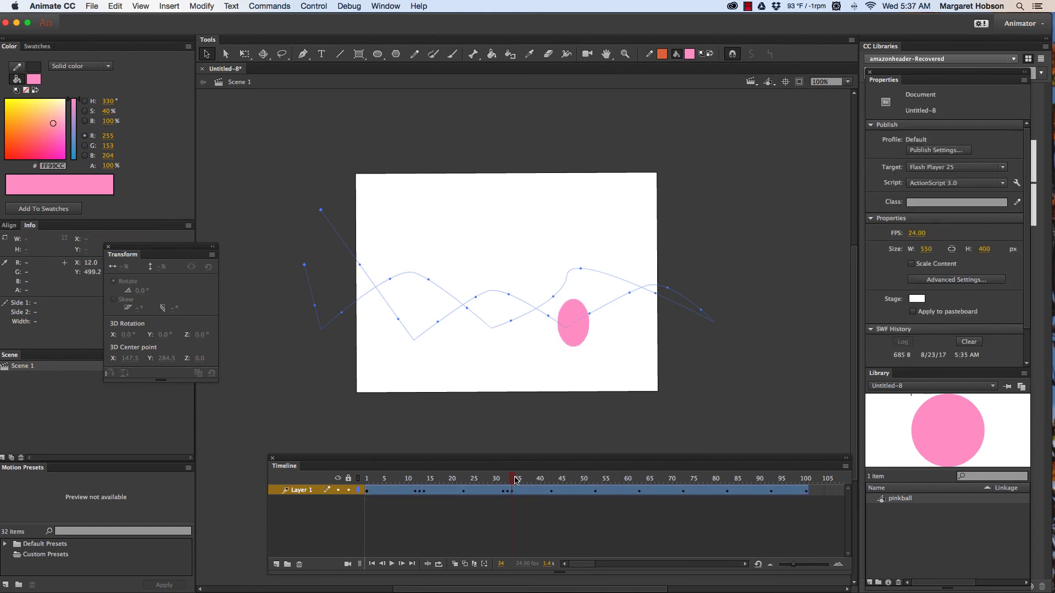
# Step: At frame 43, set the ball's Transform scale back to 100% width and height
pyautogui.moveTo(514, 479); pyautogui.dragTo(551, 479)
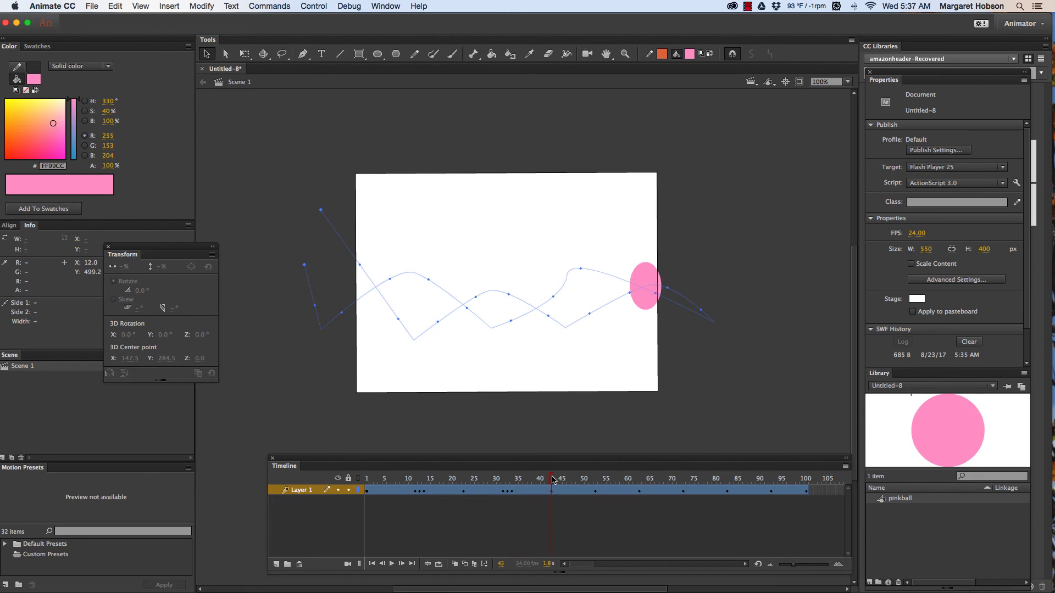
pyautogui.click(641, 282)
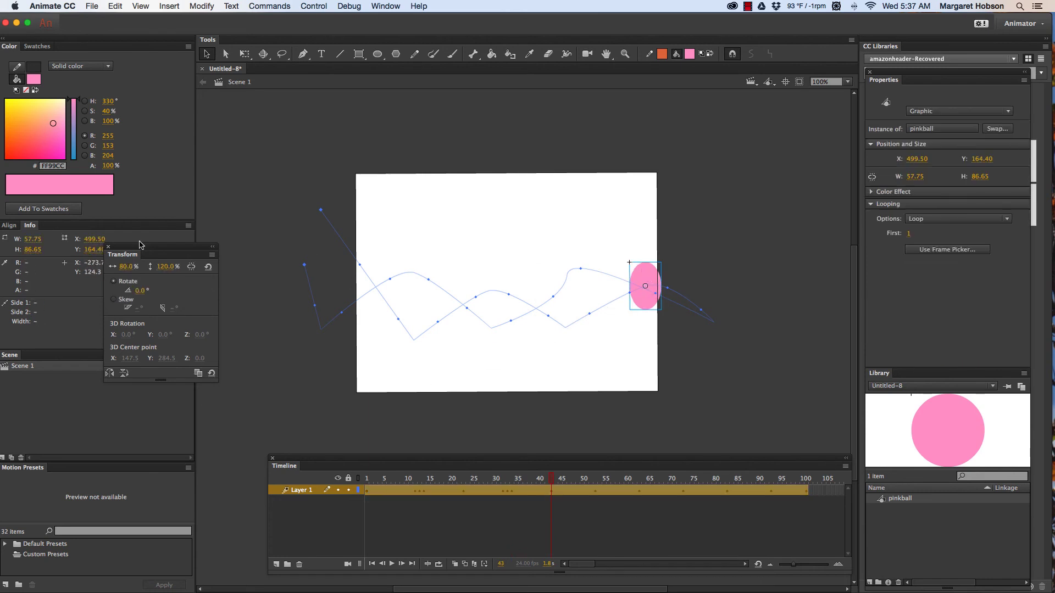
pyautogui.click(126, 267)
pyautogui.write('100')
pyautogui.click(165, 267)
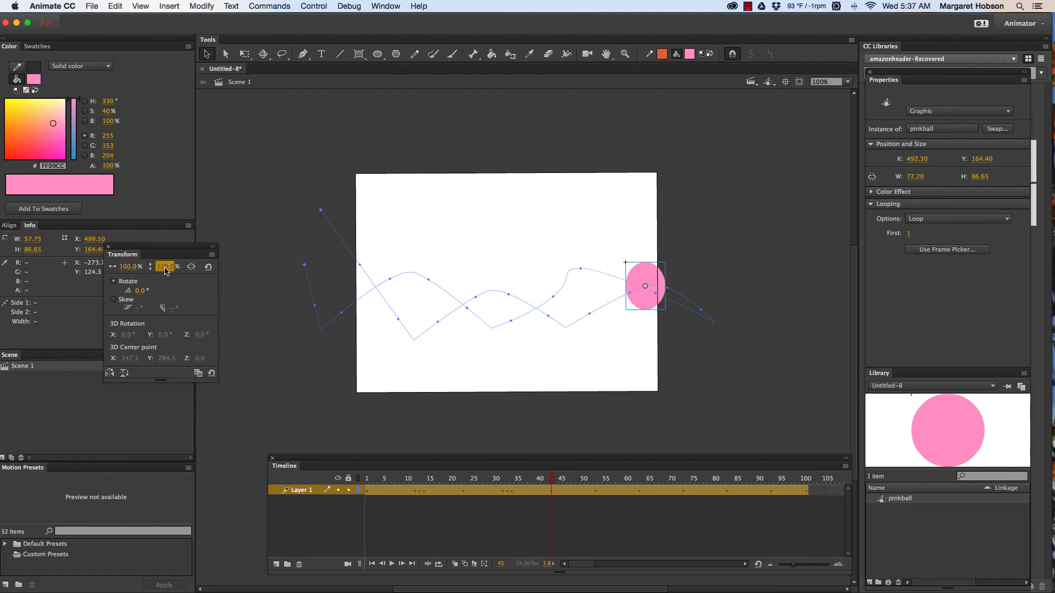
pyautogui.write('1')
pyautogui.moveTo(553, 480); pyautogui.dragTo(679, 476)
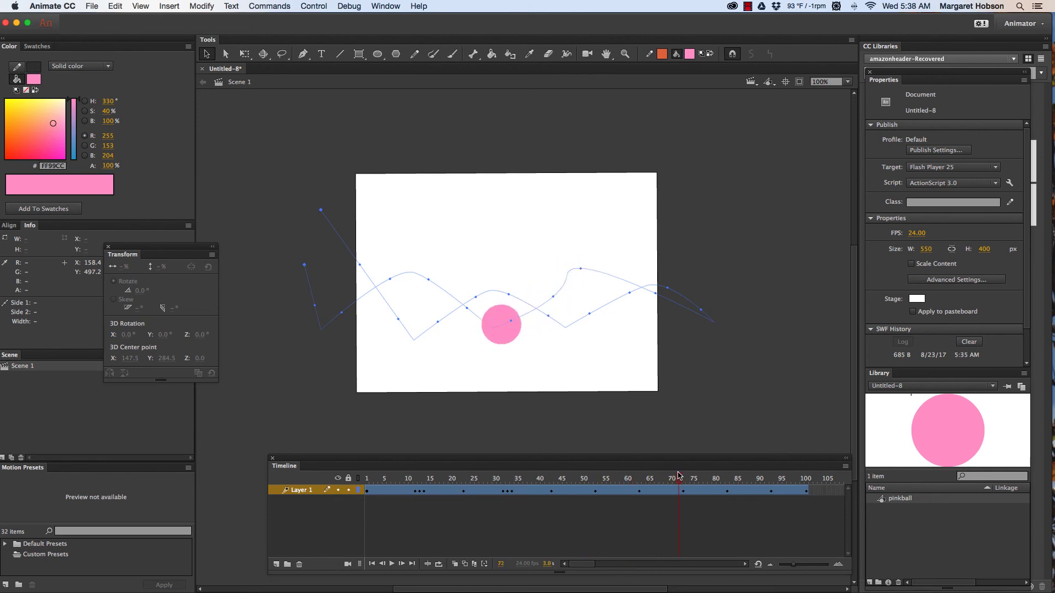
# Step: At frame 72, stretch the ball to 80% width and 120% height
pyautogui.click(490, 330)
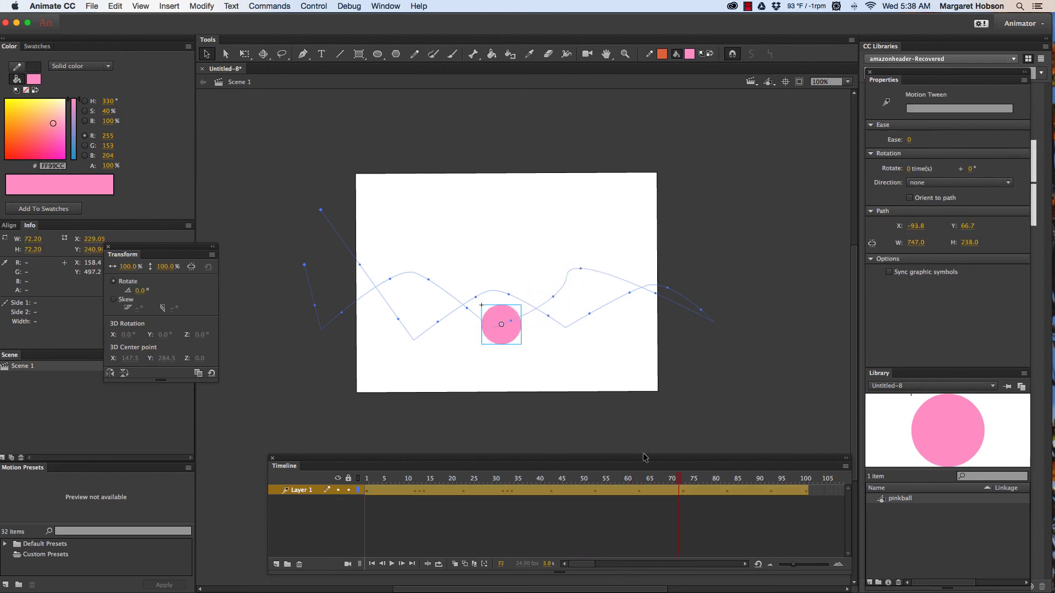
pyautogui.click(494, 340)
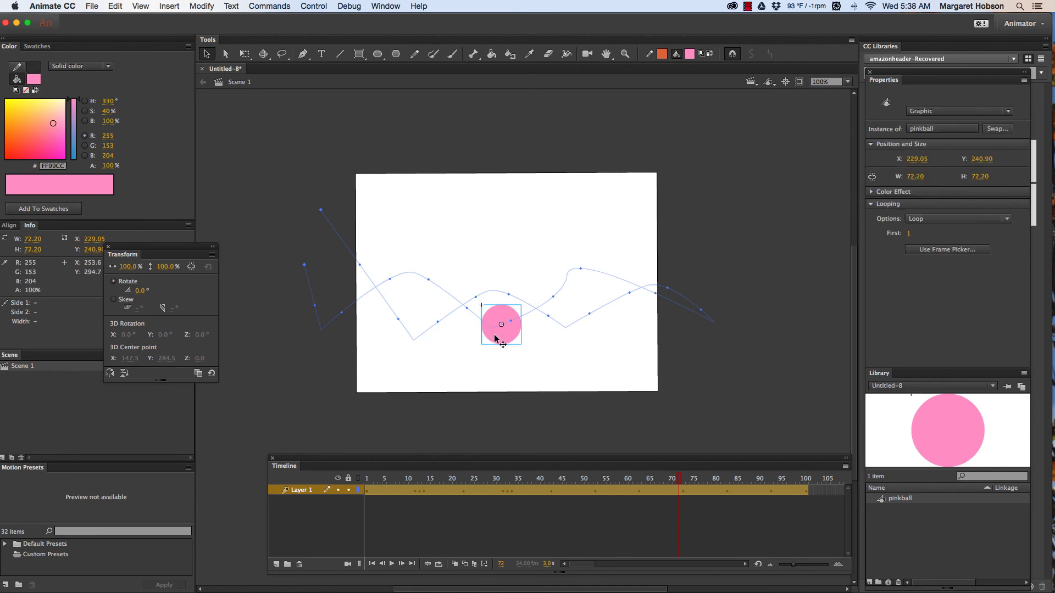
pyautogui.click(128, 269)
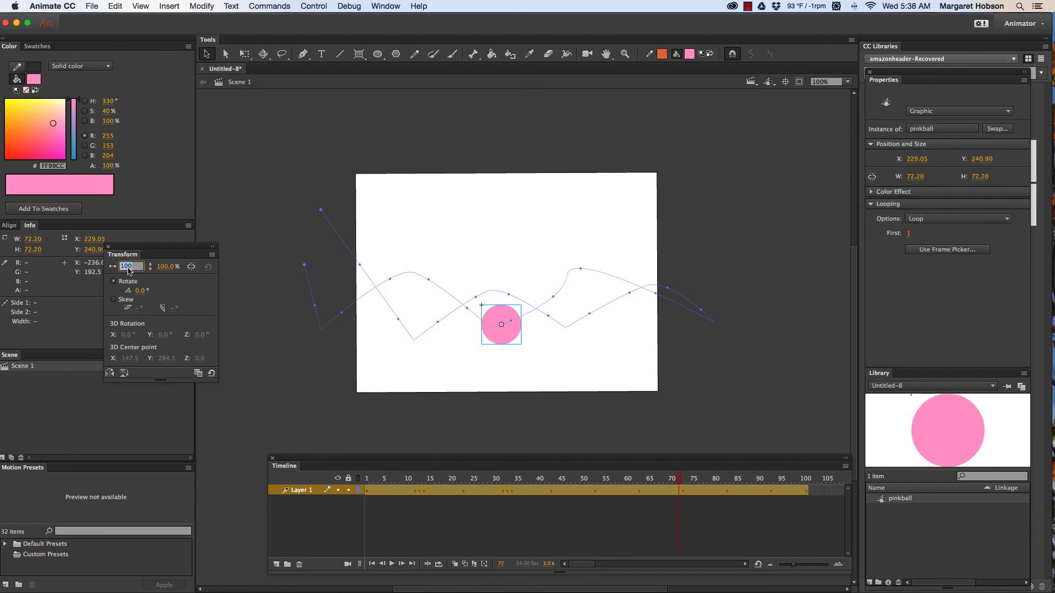
pyautogui.write('80')
pyautogui.click(166, 267)
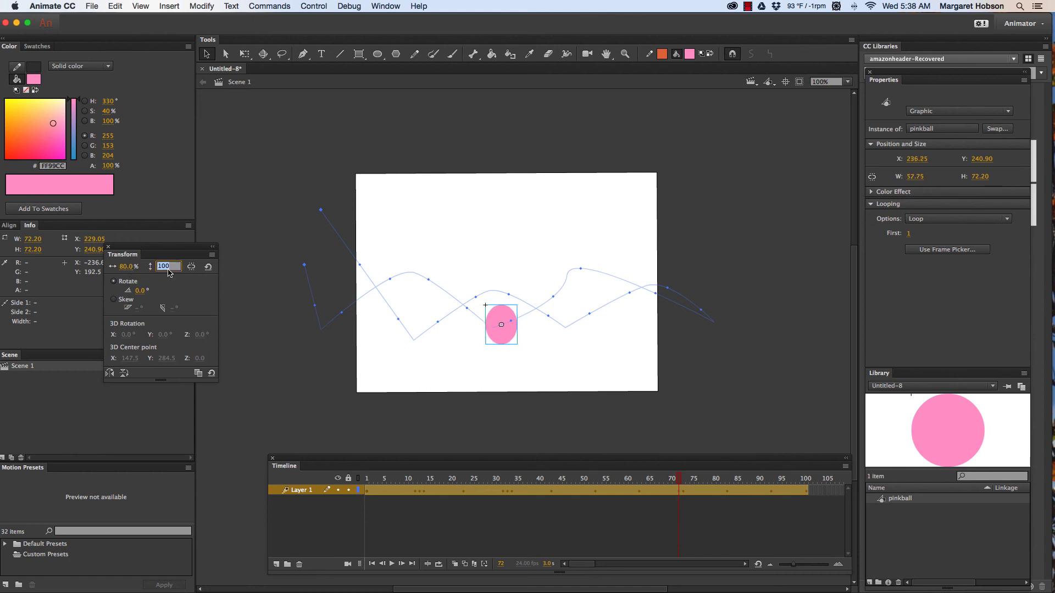
pyautogui.write('12')
pyautogui.press('Return')
pyautogui.press('Return')
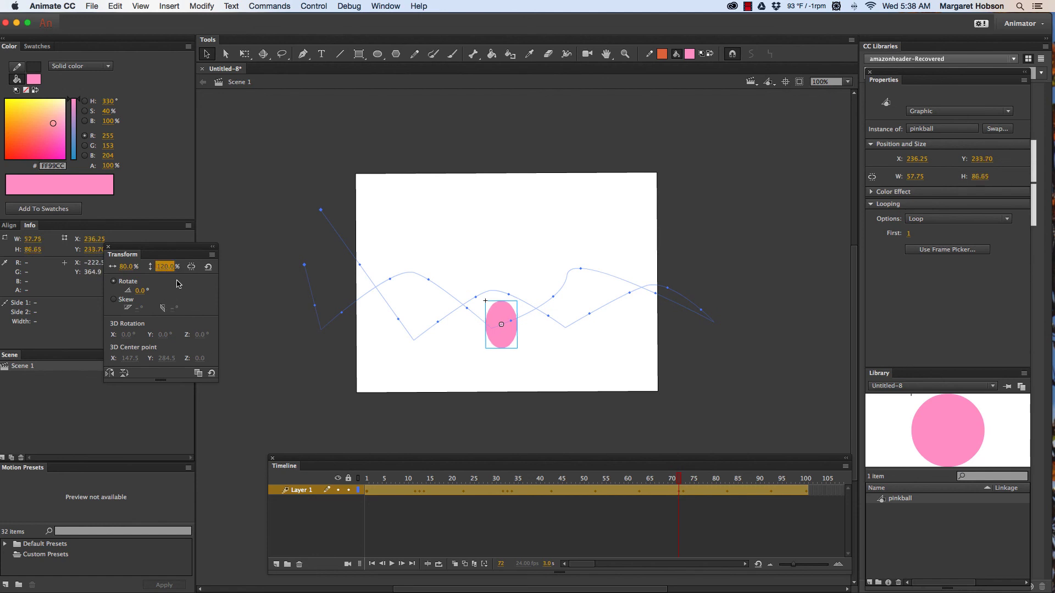
# Step: At frame 73, squash the ball to 120% width and 80% height
pyautogui.click(683, 479)
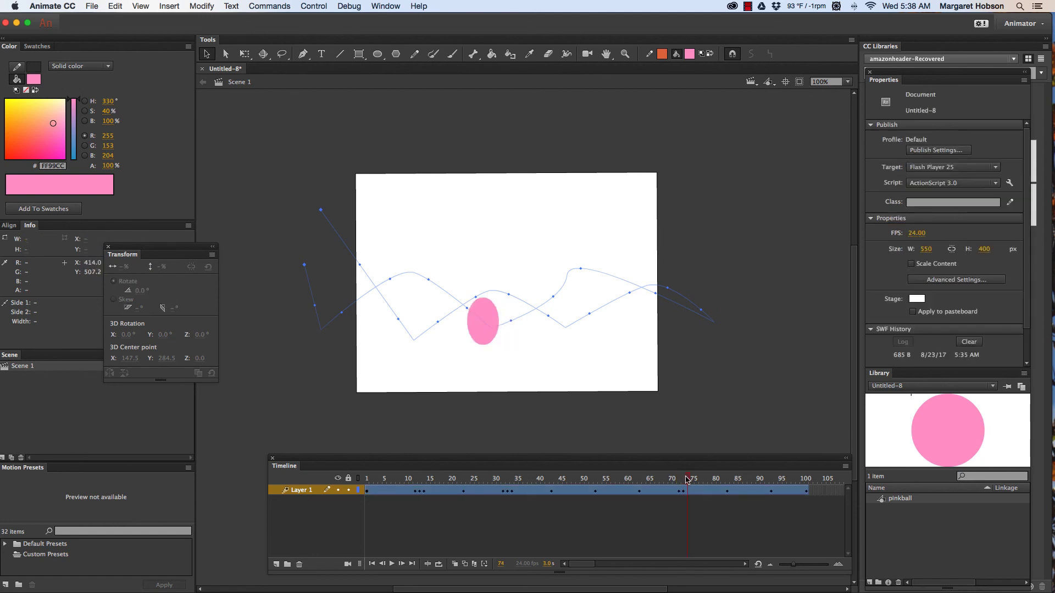
pyautogui.click(490, 330)
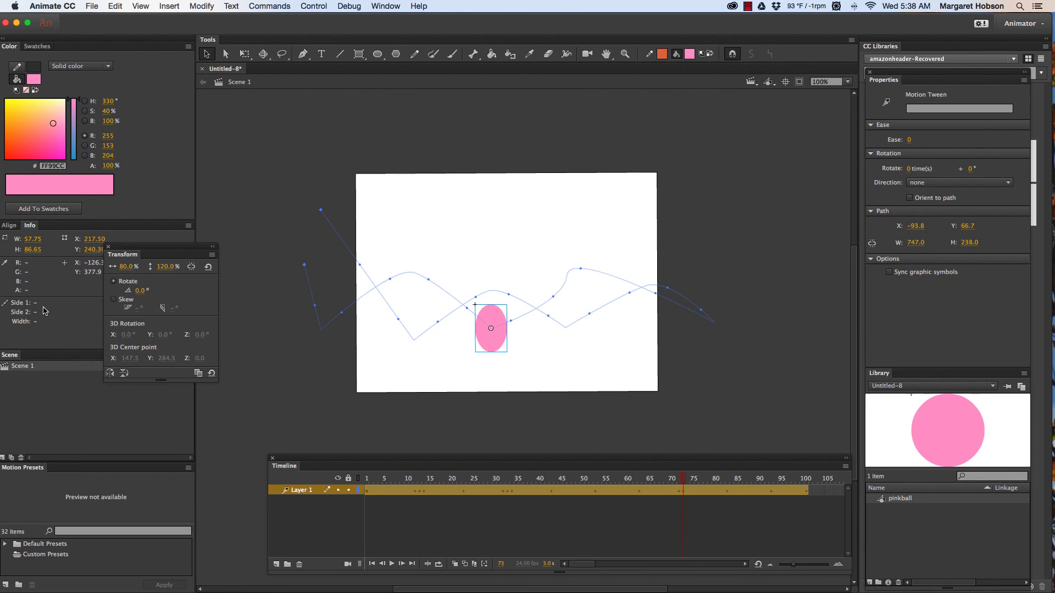
pyautogui.click(124, 268)
pyautogui.write('120')
pyautogui.click(168, 267)
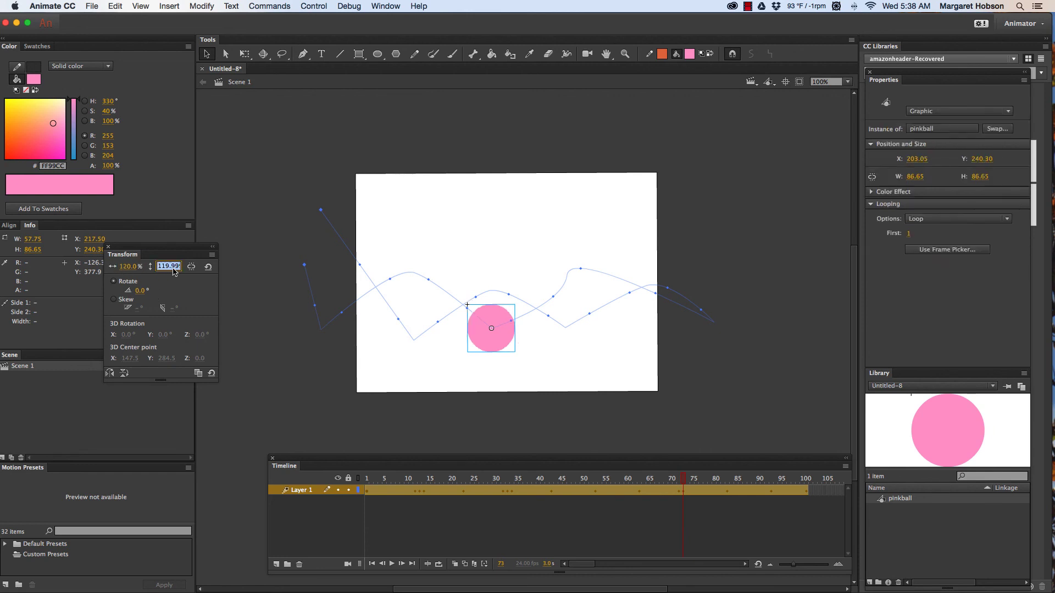
pyautogui.write('80')
pyautogui.press('Return')
# Step: At frame 74, stretch the ball again to 80% width and 120% height
pyautogui.click(686, 480)
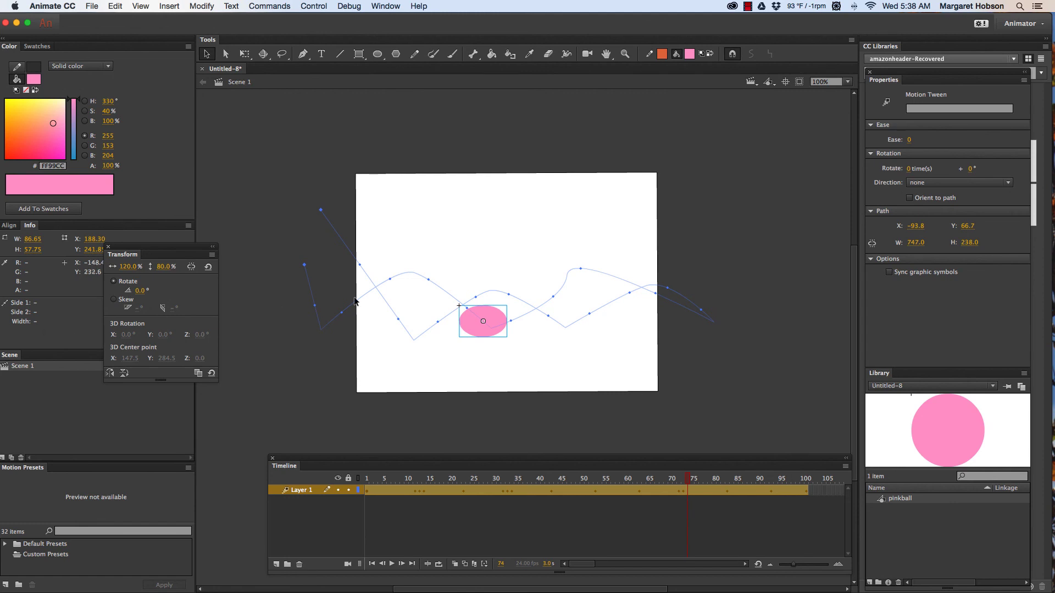
pyautogui.click(481, 329)
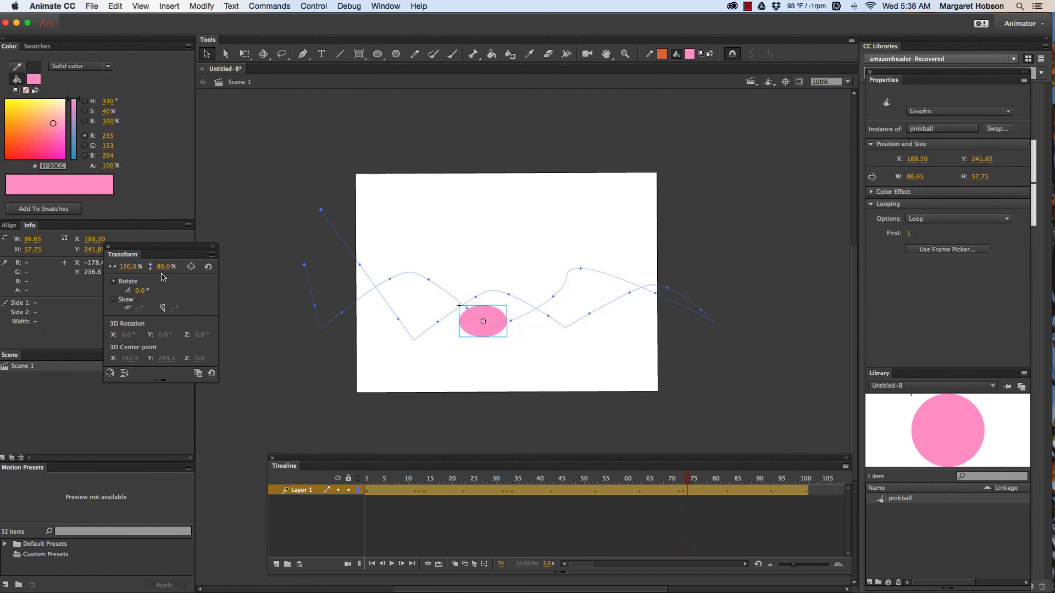
pyautogui.click(127, 267)
pyautogui.write('80')
pyautogui.click(165, 269)
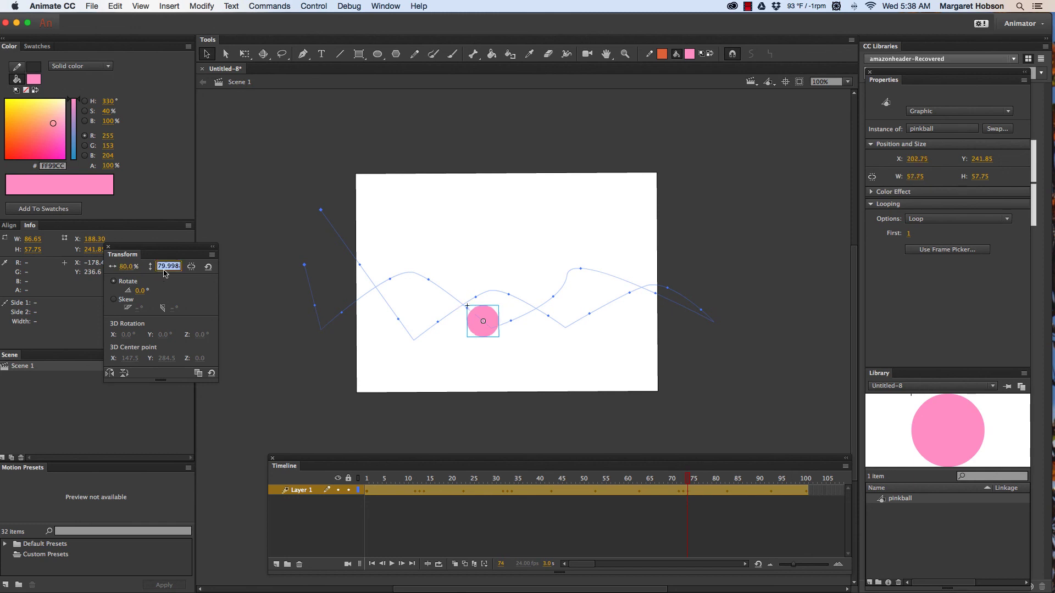
pyautogui.write('120')
pyautogui.click(506, 352)
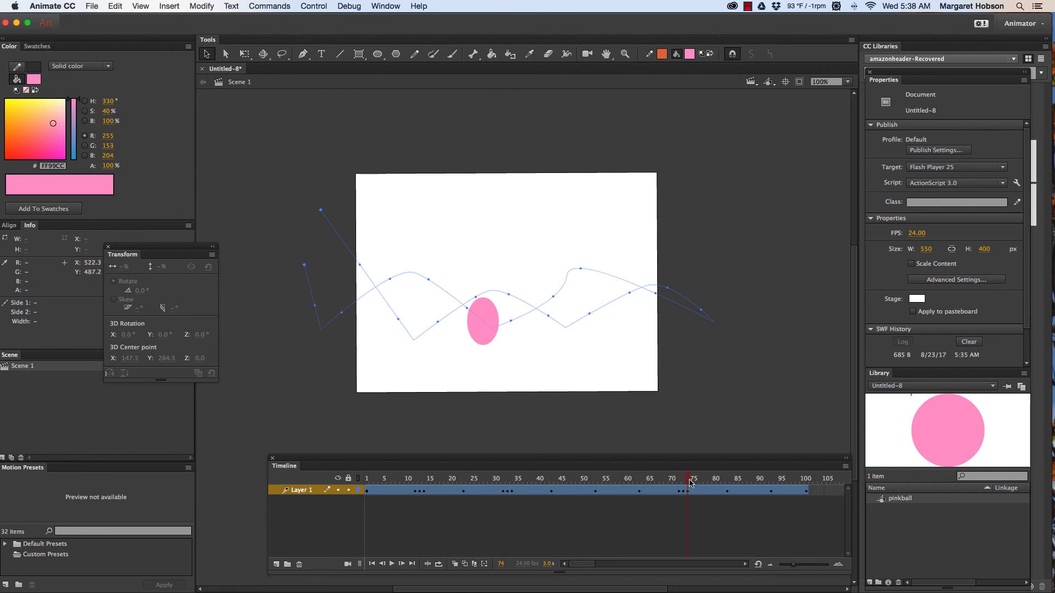
# Step: Reset the ball to 100% width at frame 83, then play the animation back
pyautogui.moveTo(691, 482); pyautogui.dragTo(727, 481)
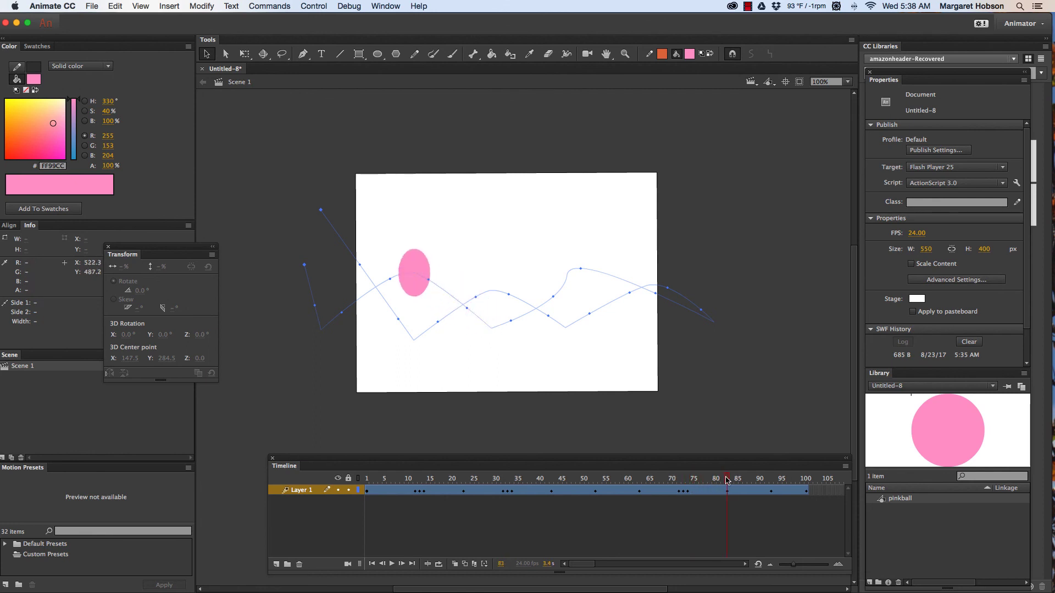
pyautogui.click(422, 270)
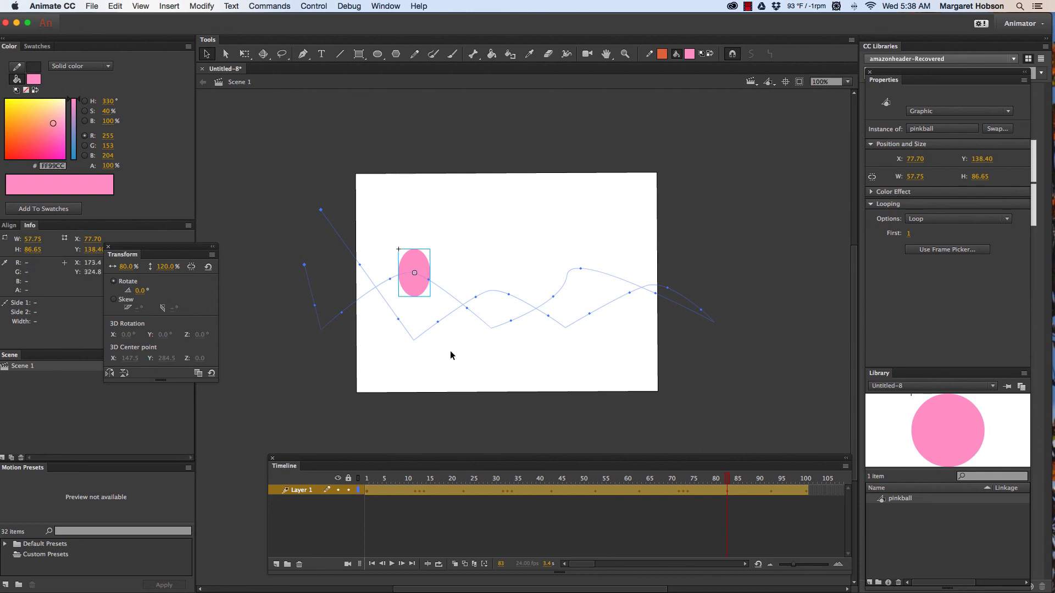
pyautogui.click(128, 268)
pyautogui.write('100')
pyautogui.click(166, 267)
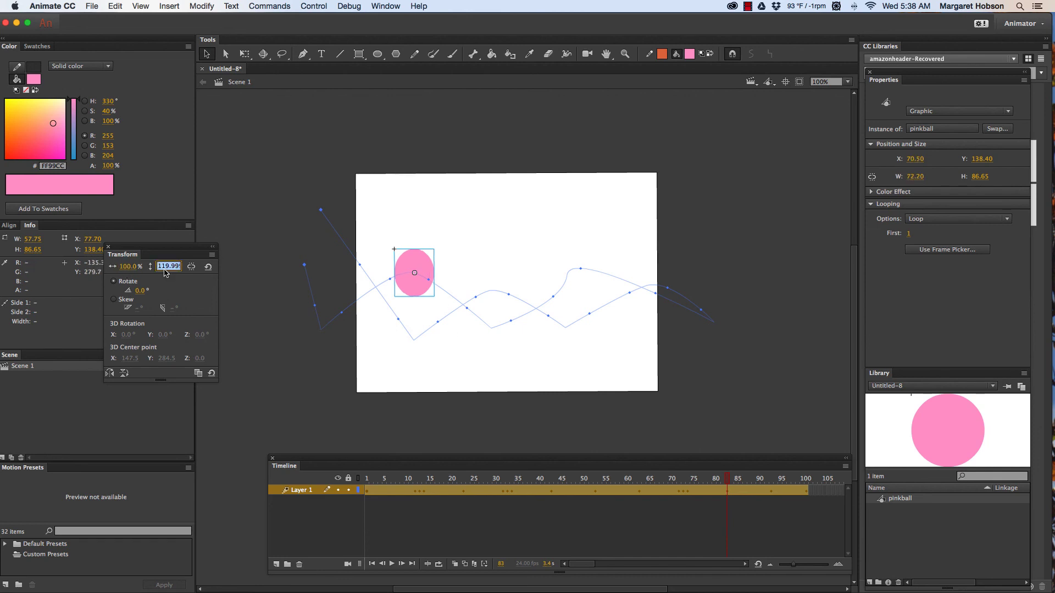
pyautogui.write('100')
pyautogui.press('Return')
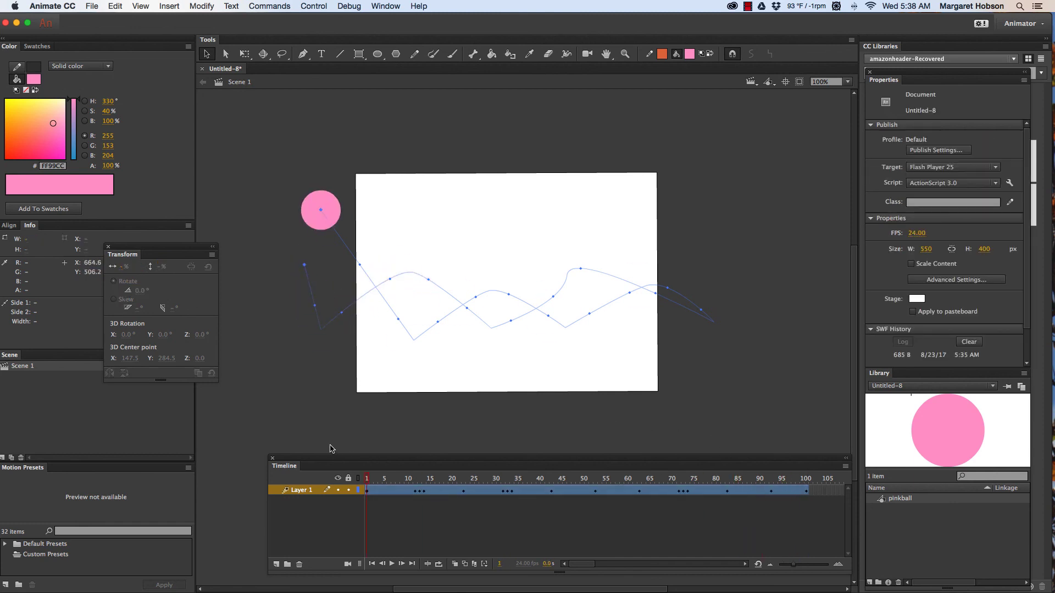
# Step: Play the animation via Control > Play, then run Control > Test Movie > In Animate
pyautogui.click(313, 6)
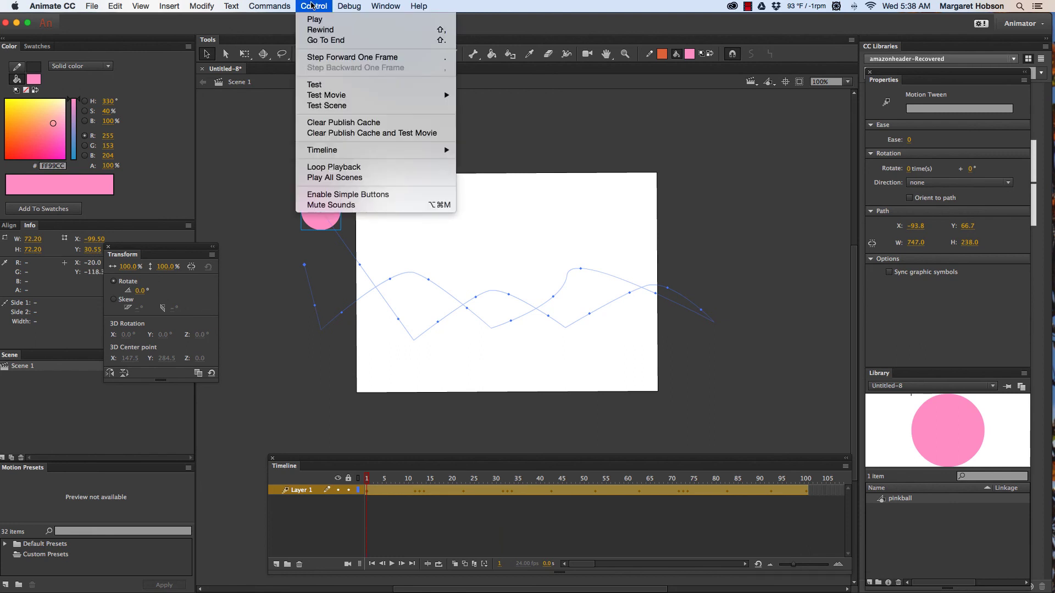
pyautogui.click(316, 20)
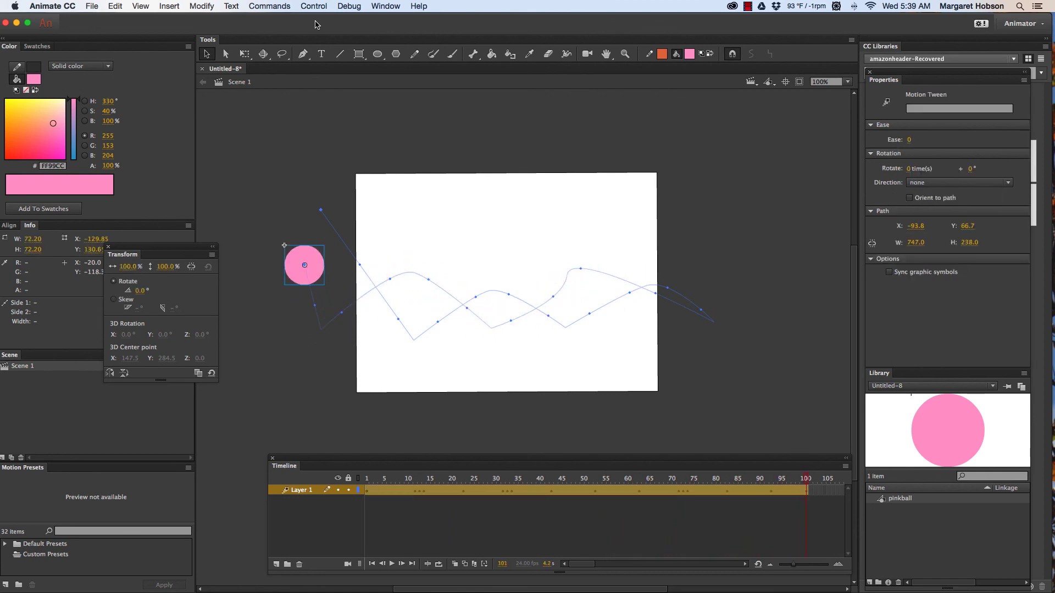
pyautogui.click(312, 7)
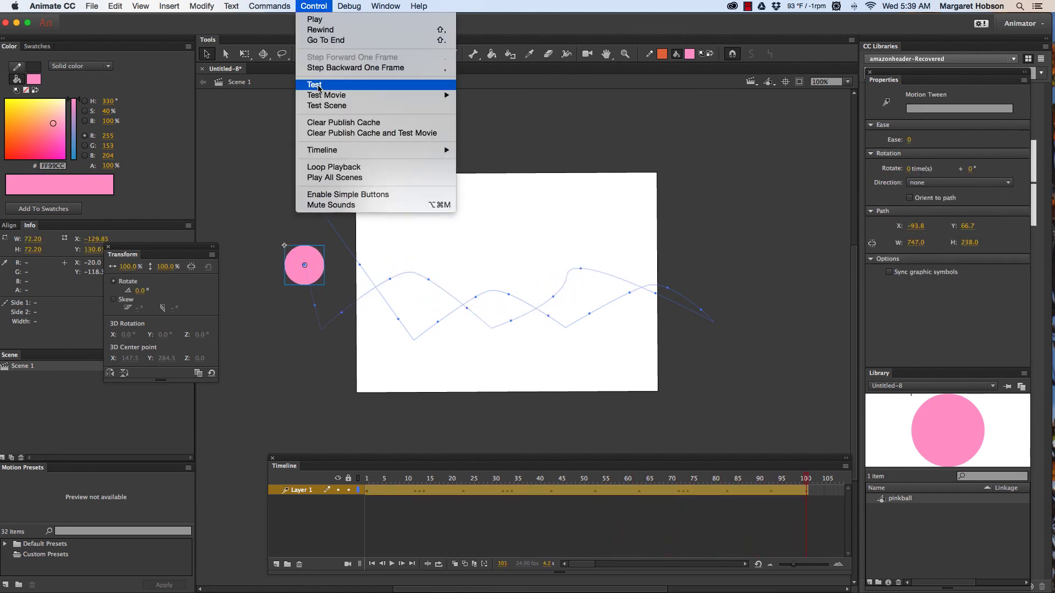
pyautogui.moveTo(320, 95)
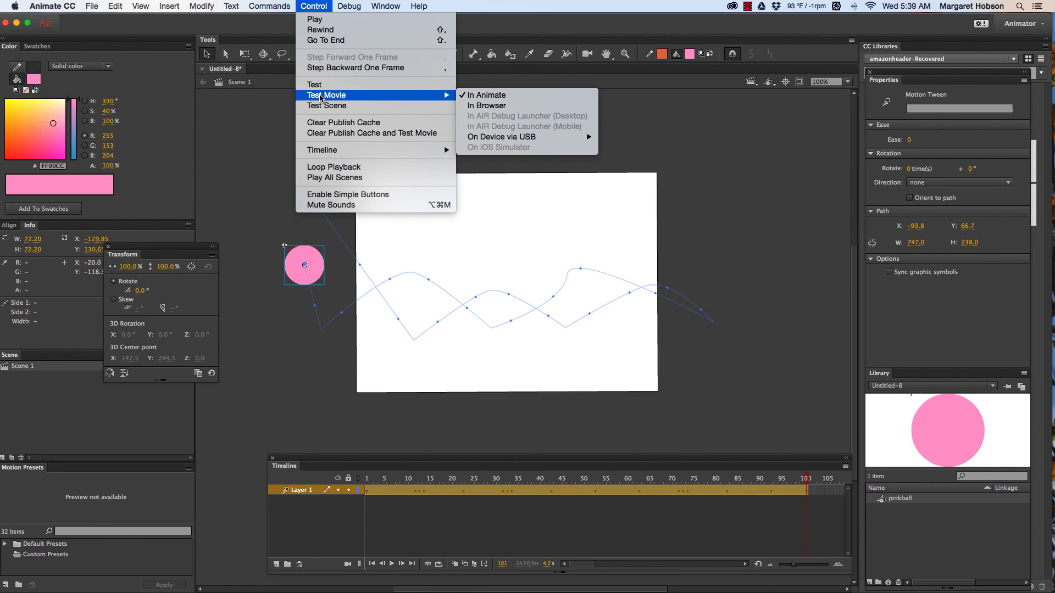
pyautogui.click(501, 98)
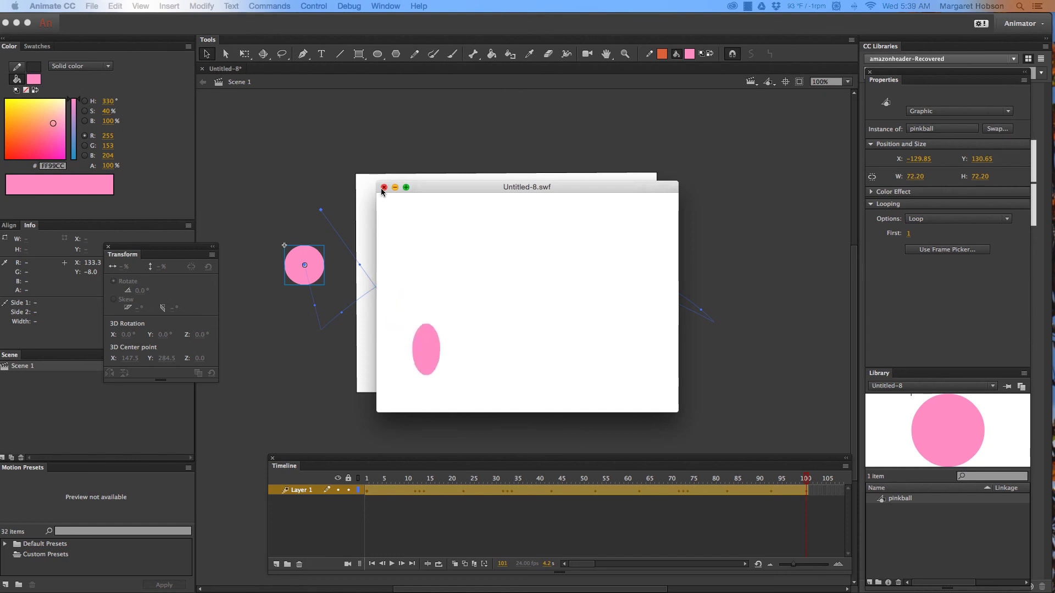
# Step: Move the Untitled-8.swf preview window and drag its corner to enlarge it
pyautogui.moveTo(445, 187); pyautogui.dragTo(307, 117)
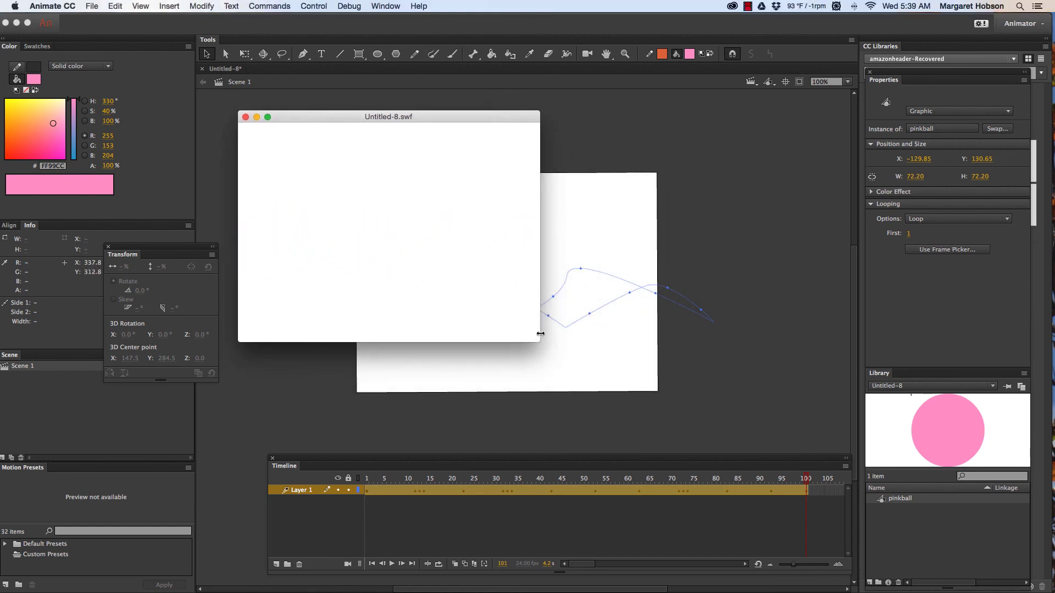
pyautogui.moveTo(540, 334); pyautogui.dragTo(711, 420)
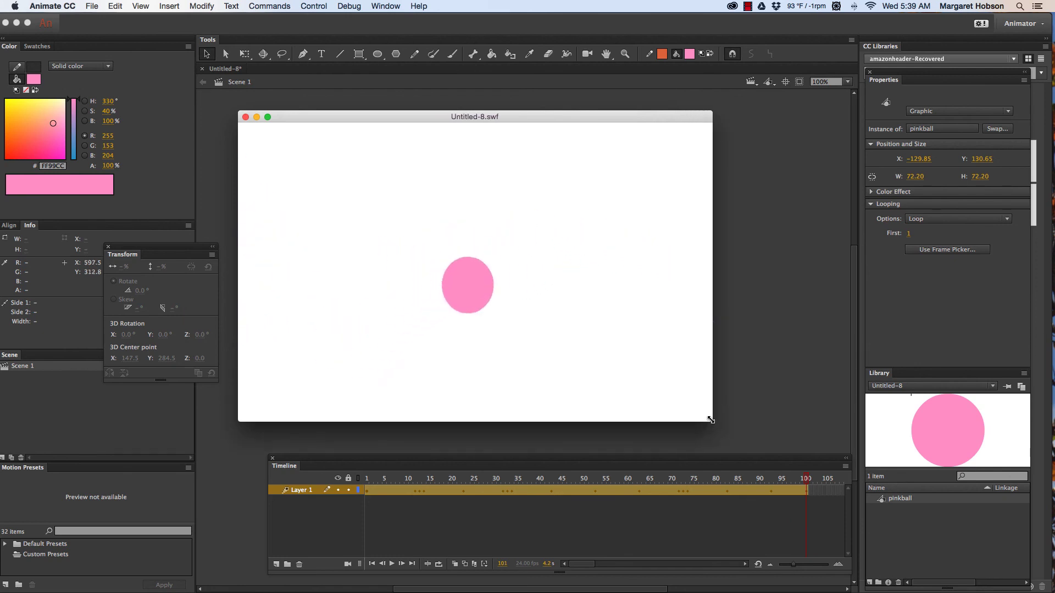